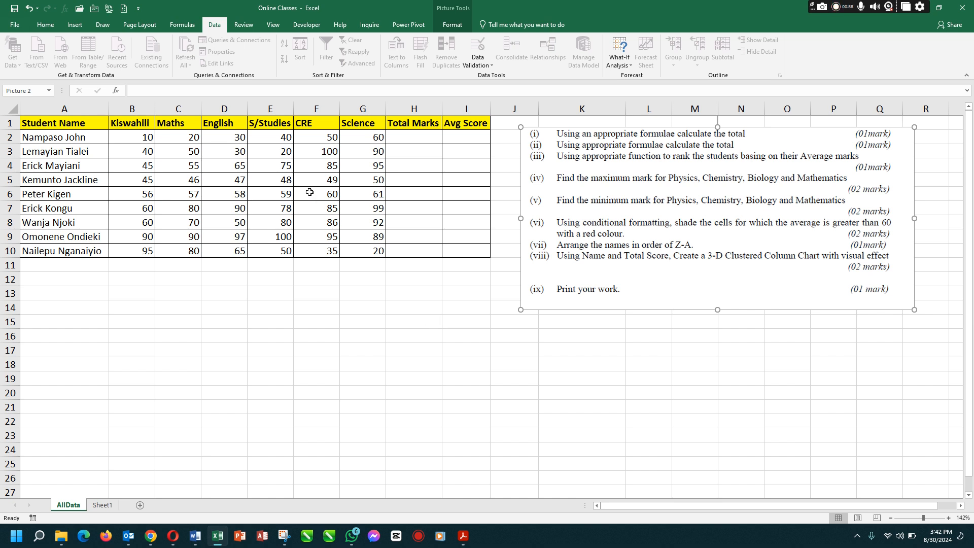
# Reposition the picture of the exam questions slightly closer to the marks table
pyautogui.click(313, 219)
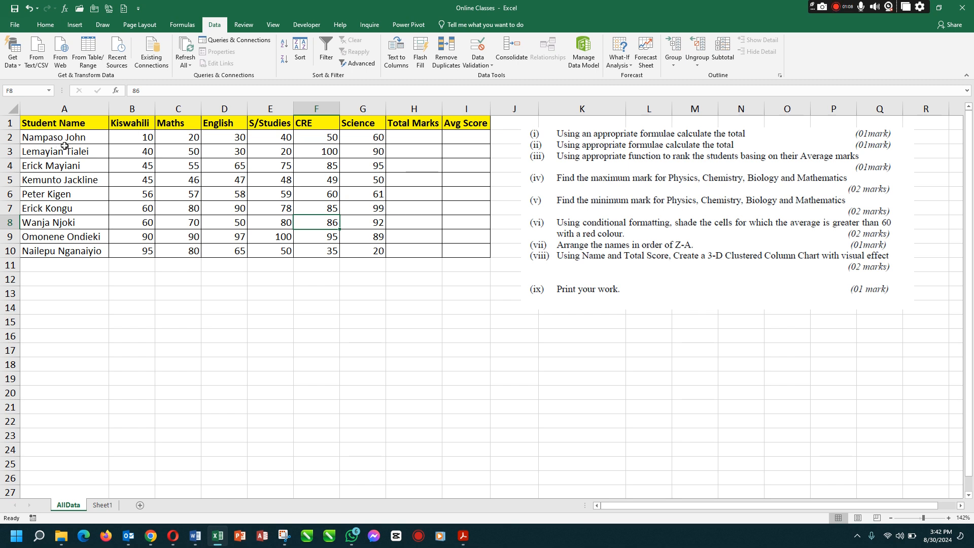
pyautogui.click(152, 151)
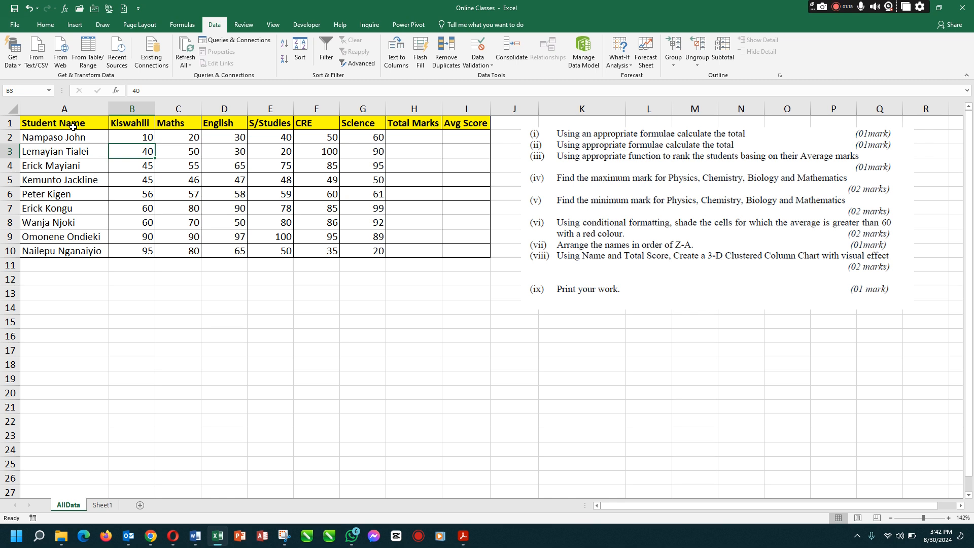
pyautogui.moveTo(670, 200); pyautogui.dragTo(657, 179)
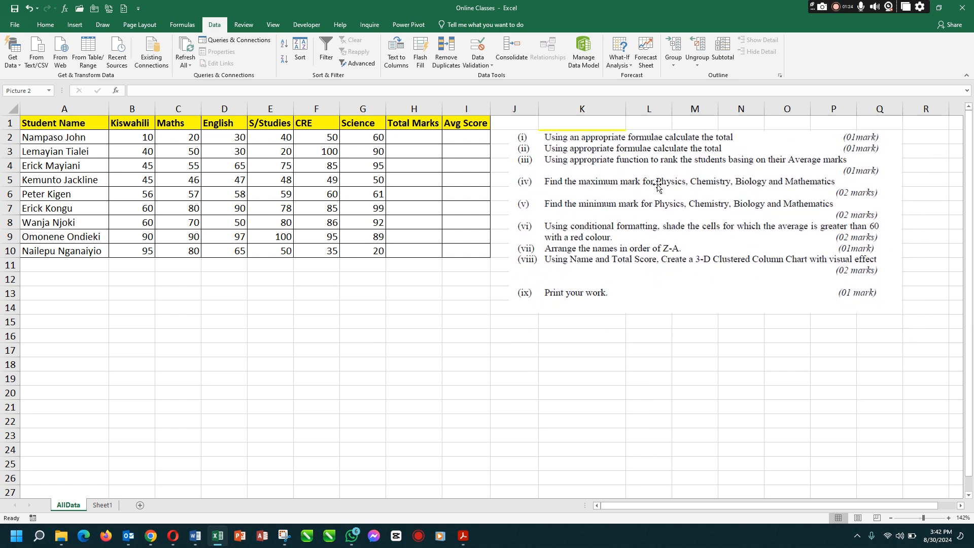
pyautogui.click(317, 167)
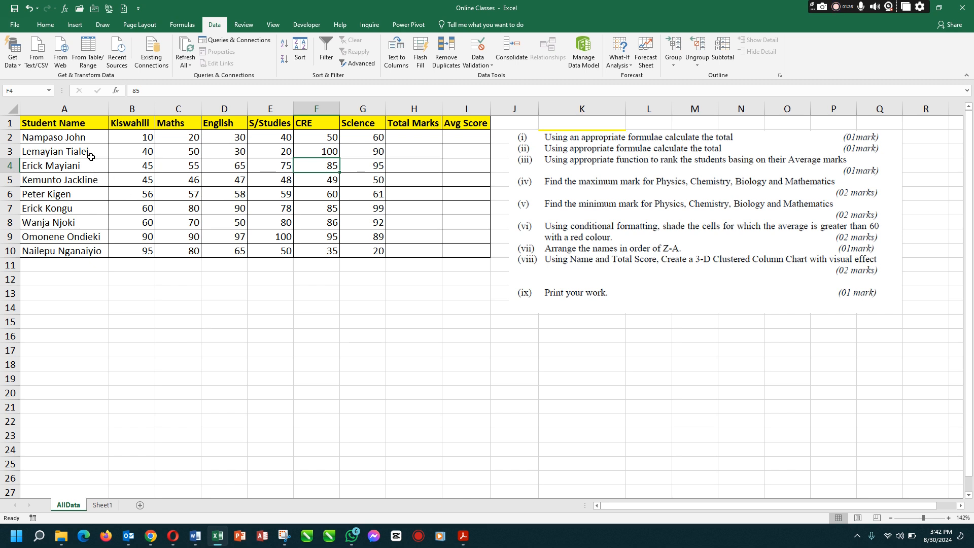
pyautogui.moveTo(597, 212); pyautogui.dragTo(598, 206)
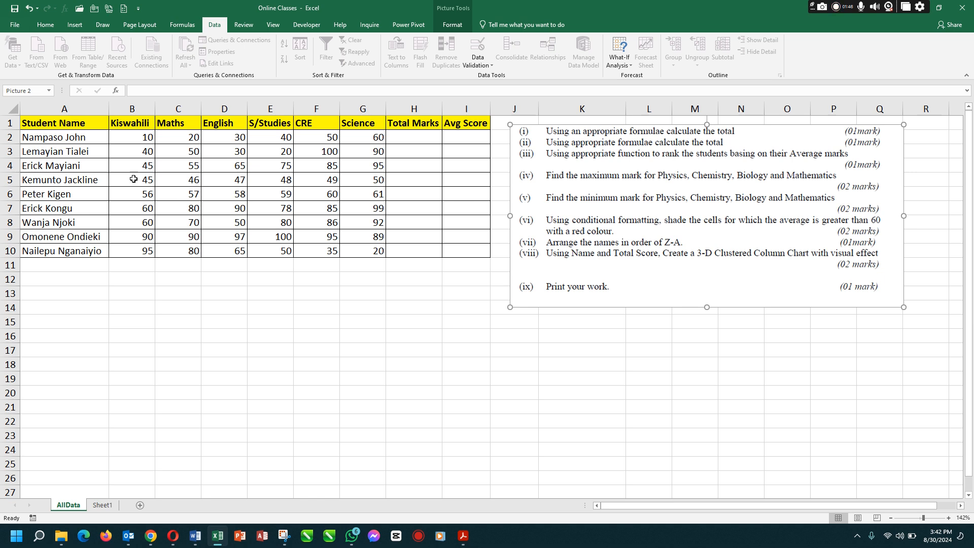
# Examine the marks table in A1:I10 and the first student's subject marks from Kiswahili to Science
pyautogui.moveTo(70, 126); pyautogui.dragTo(462, 248)
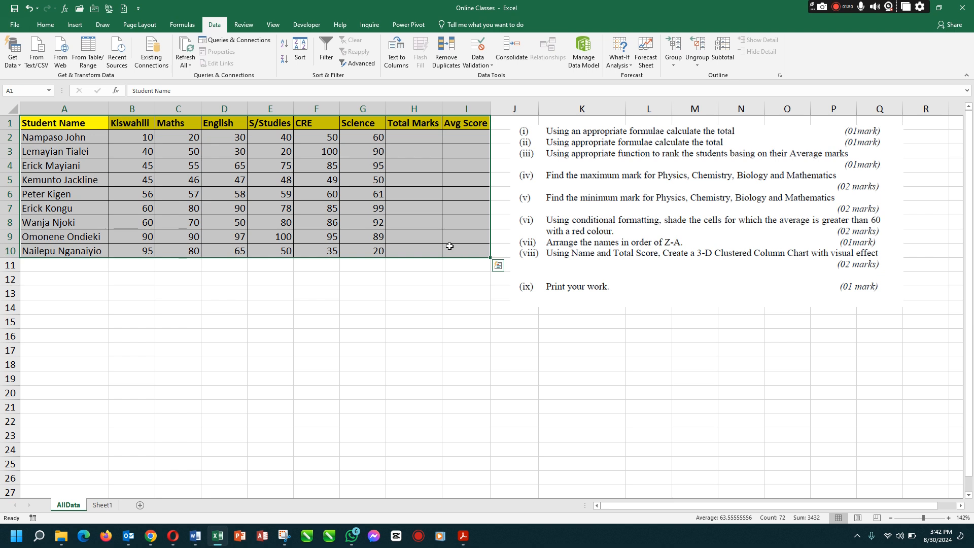
pyautogui.click(347, 224)
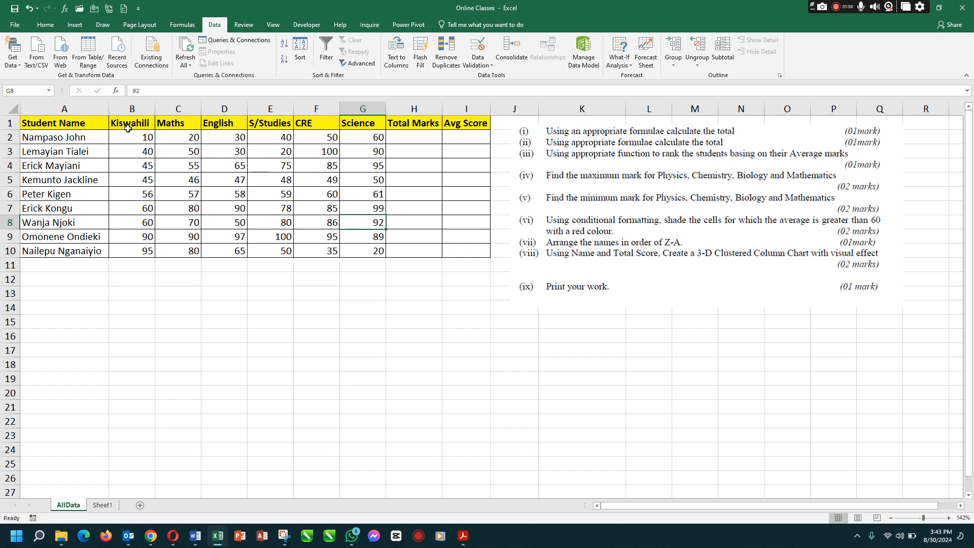
pyautogui.click(424, 137)
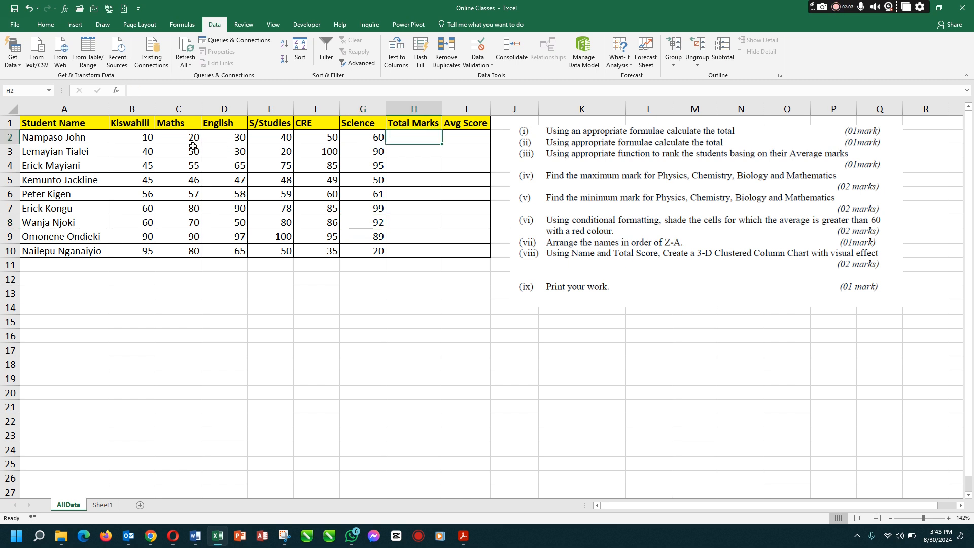
pyautogui.click(146, 137)
pyautogui.click(188, 140)
pyautogui.click(224, 140)
pyautogui.click(269, 139)
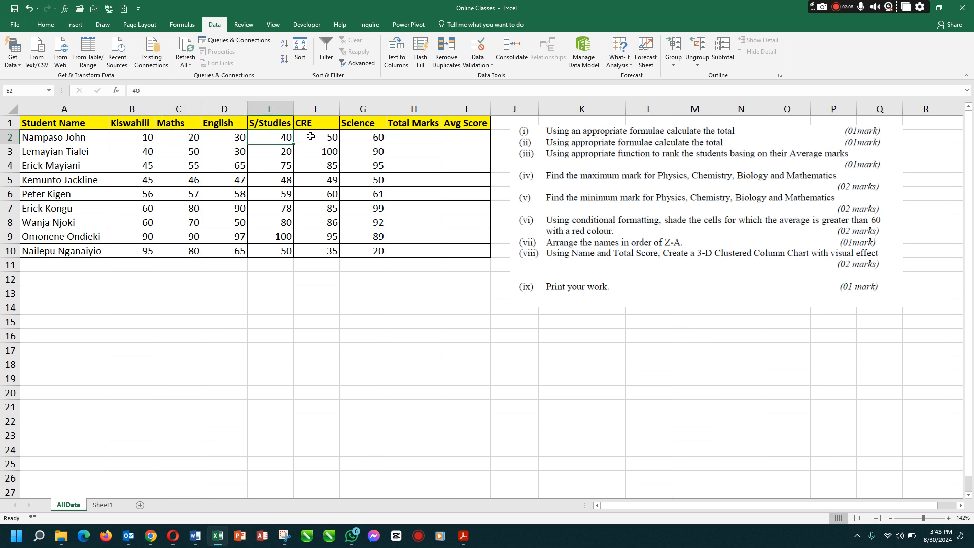
pyautogui.click(320, 136)
pyautogui.click(356, 139)
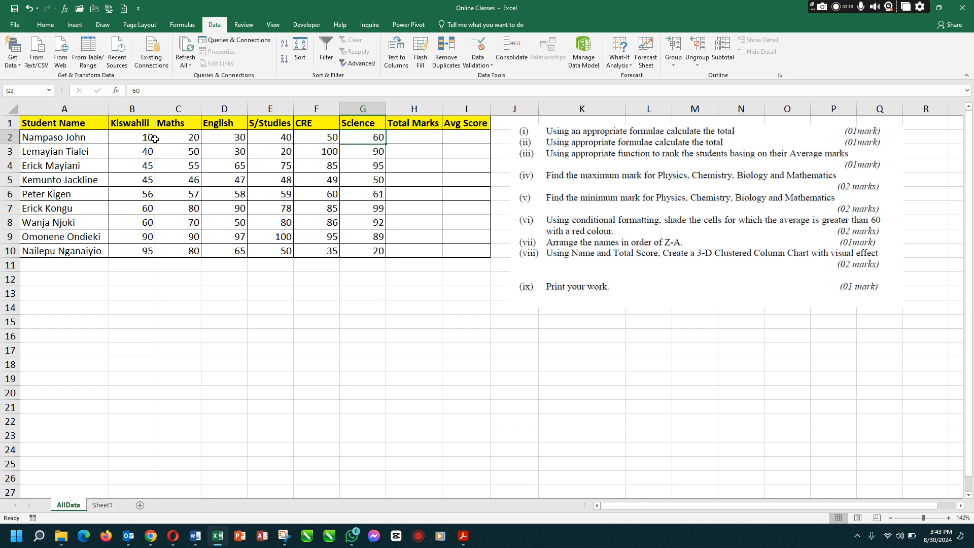
# Calculate the first student's total marks in H2 with the formula =B2+C2+D2+E2+F2+G2
pyautogui.click(393, 139)
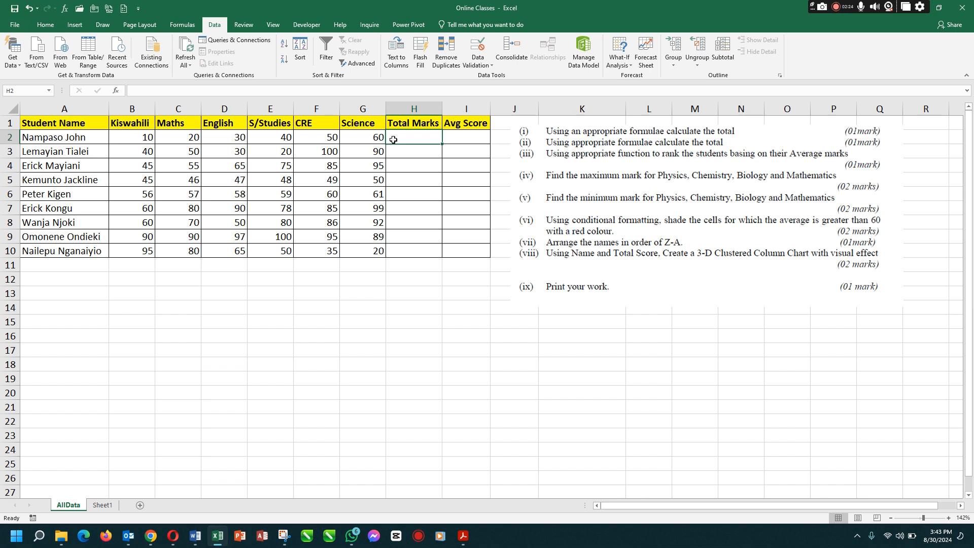
pyautogui.write('=')
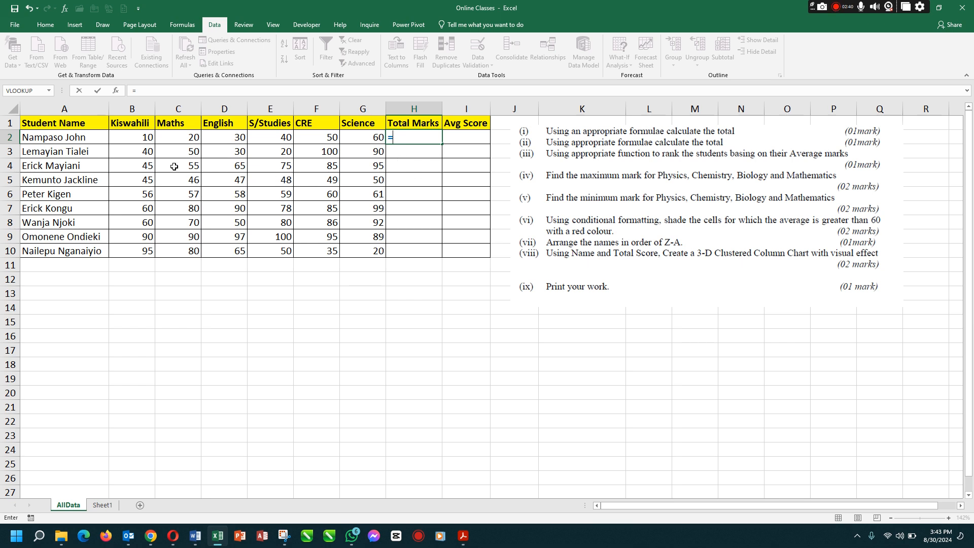
pyautogui.click(139, 136)
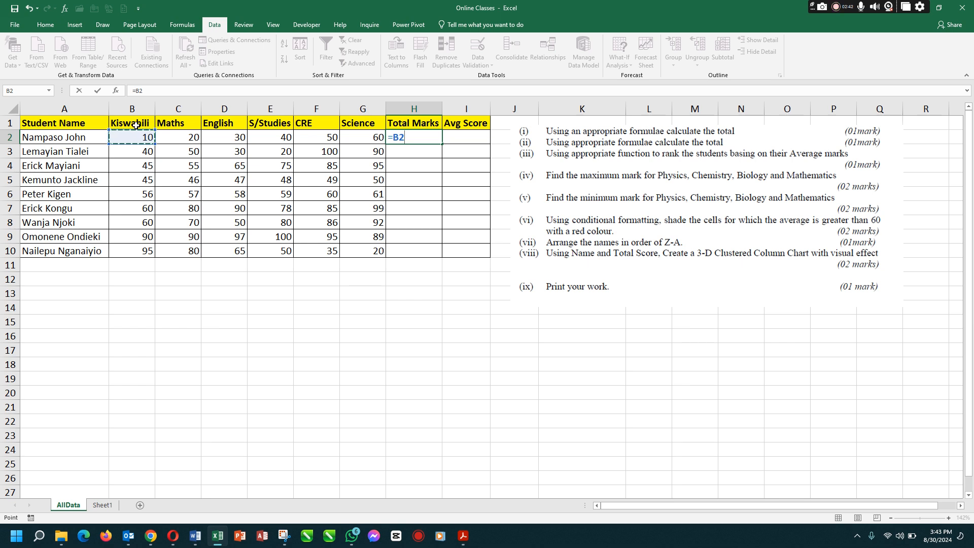
pyautogui.write('+')
pyautogui.click(193, 138)
pyautogui.write('+')
pyautogui.click(237, 138)
pyautogui.write('+')
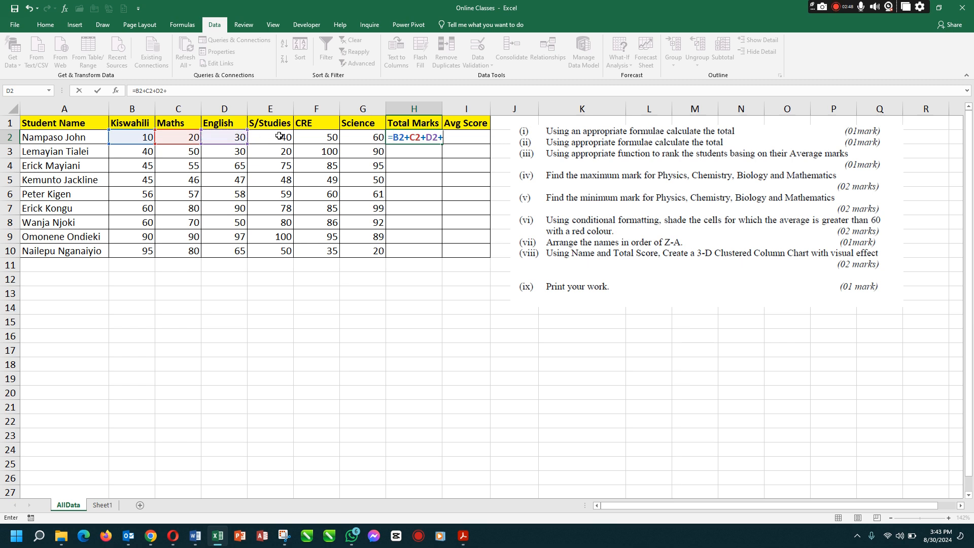
pyautogui.click(280, 137)
pyautogui.write('+')
pyautogui.click(315, 137)
pyautogui.write('+')
pyautogui.click(361, 140)
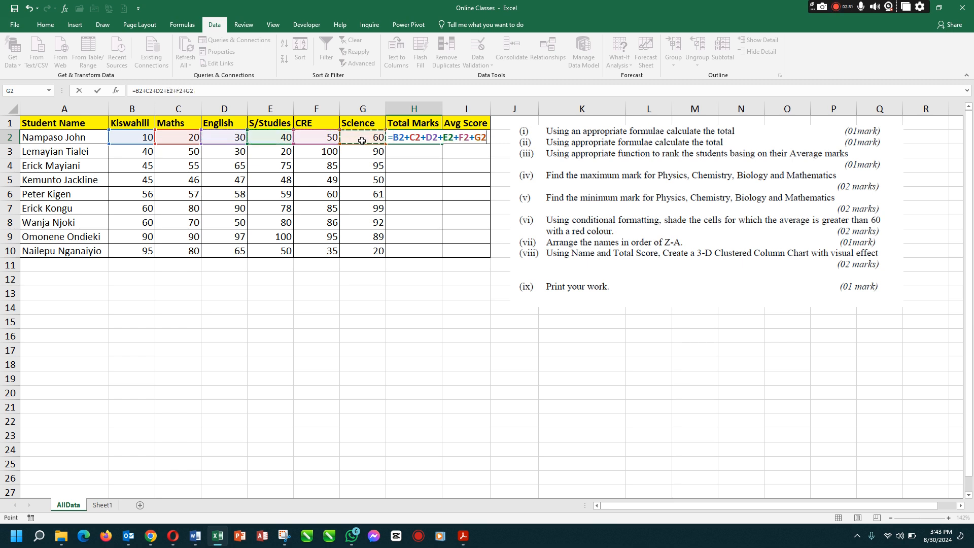
pyautogui.press('Return')
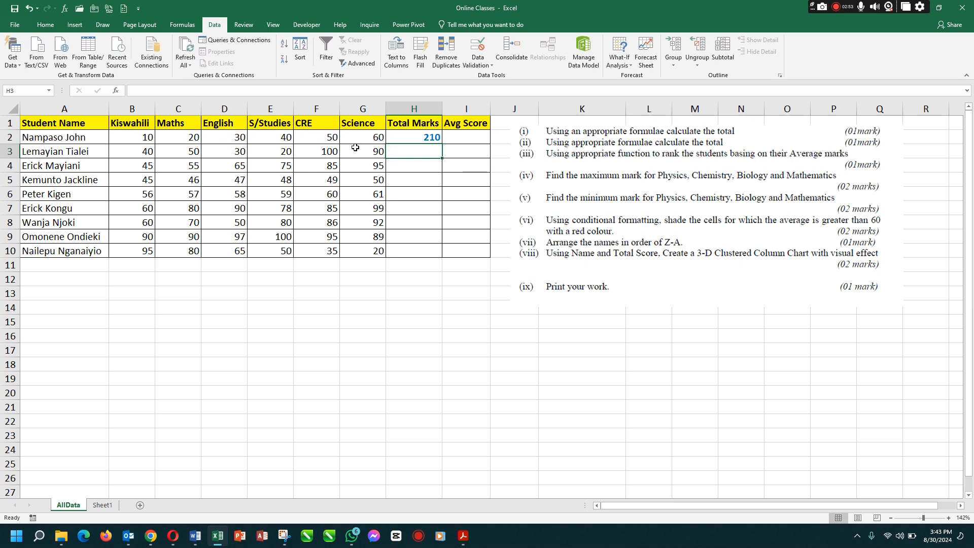
# Replace the total formula in H2 with =SUM(B2:G2)
pyautogui.click(409, 137)
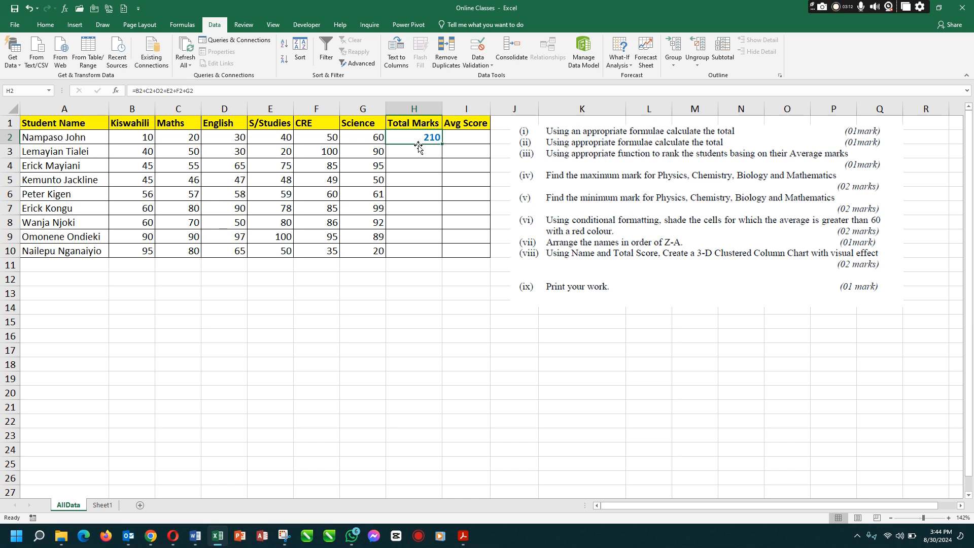
pyautogui.write('=')
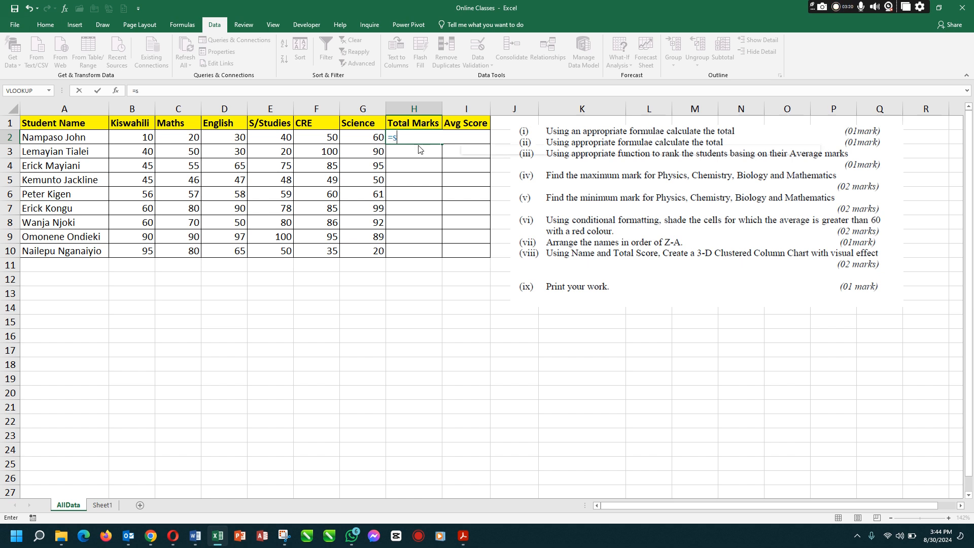
pyautogui.write('sum')
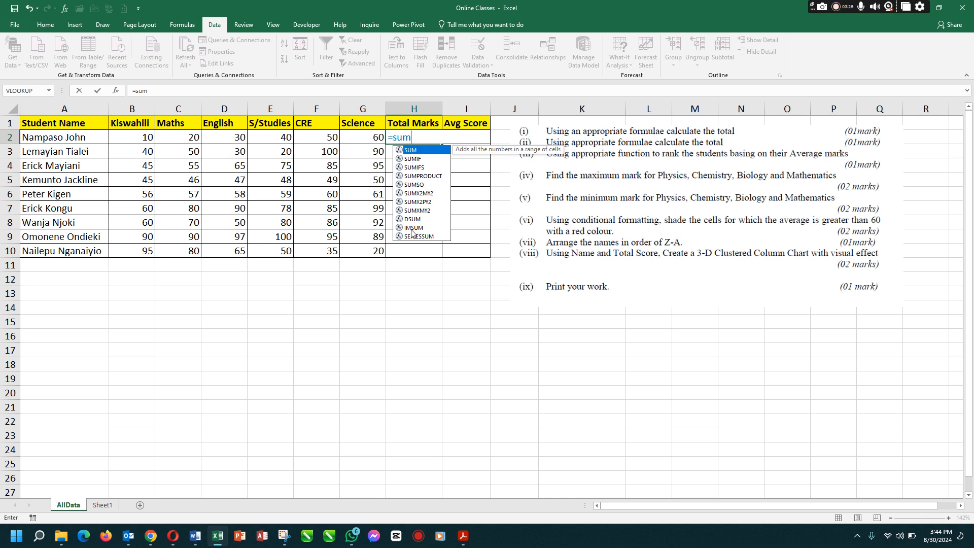
pyautogui.doubleClick(419, 151)
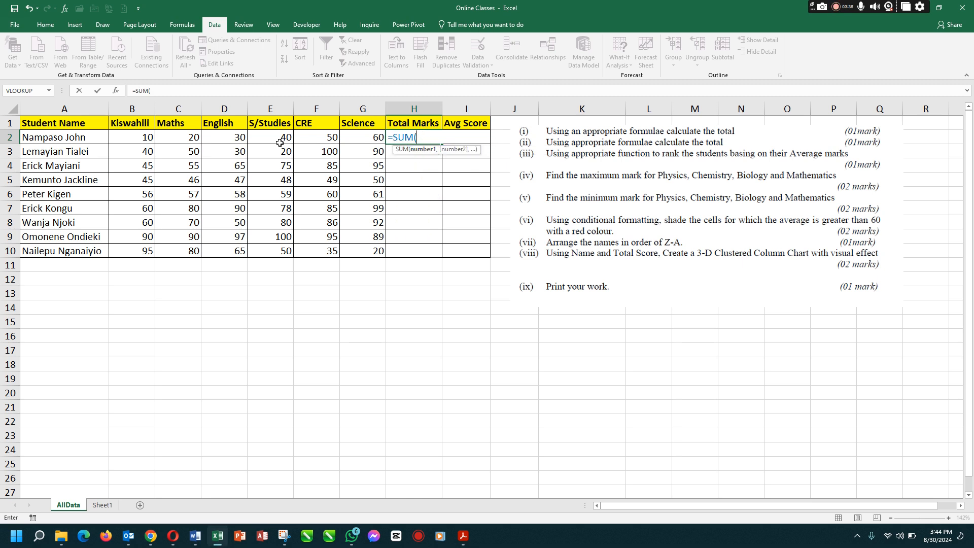
pyautogui.moveTo(147, 139); pyautogui.dragTo(371, 144)
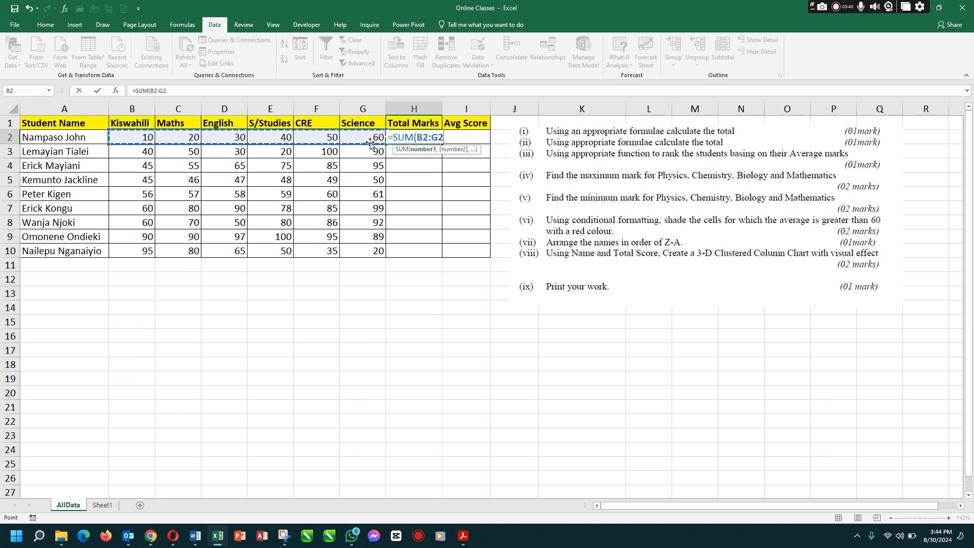
pyautogui.write(')')
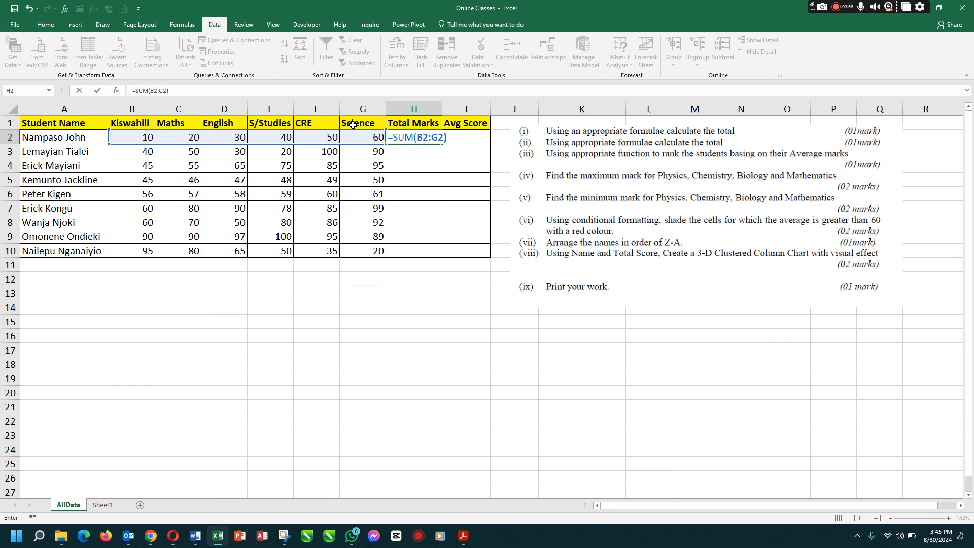
pyautogui.press('Return')
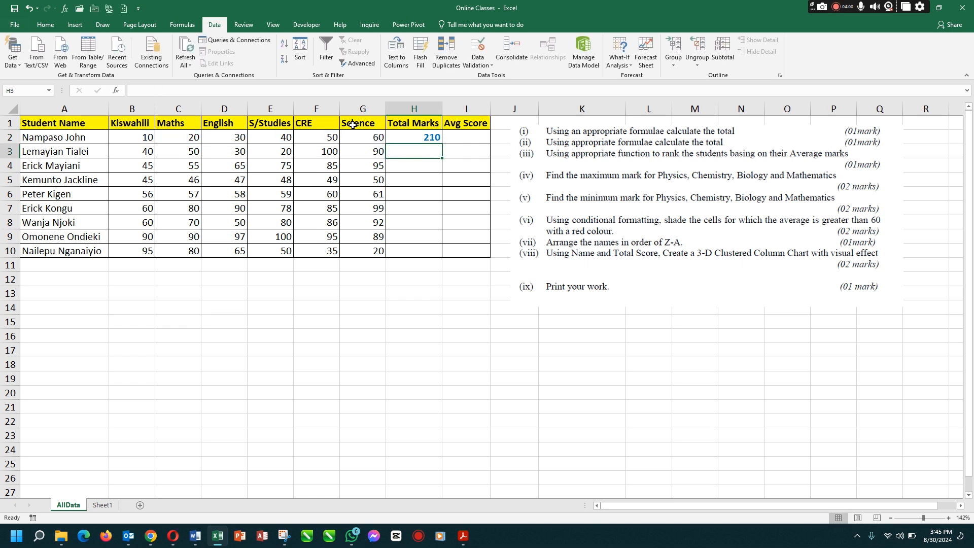
# Copy the SUM formula from H2 down the Total Marks column to H10
pyautogui.click(420, 138)
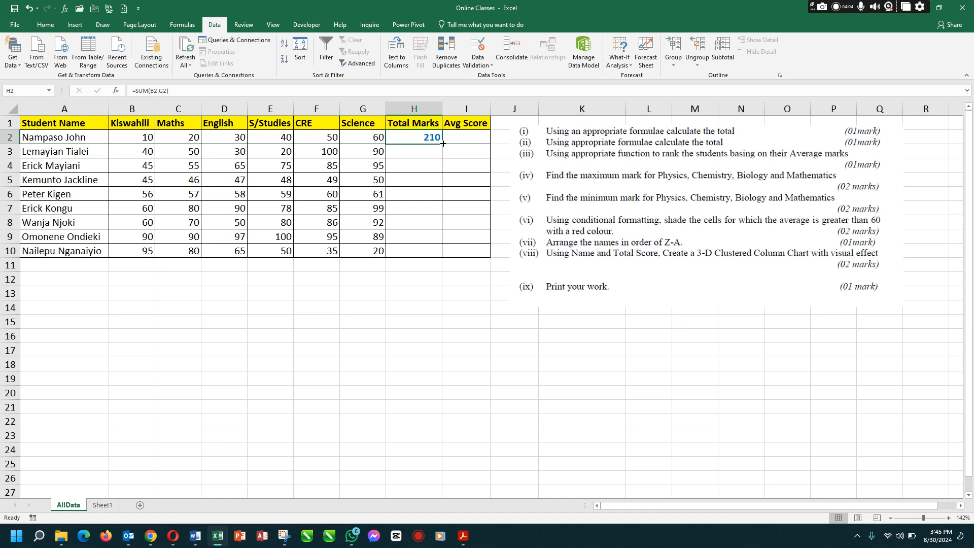
pyautogui.moveTo(441, 146); pyautogui.dragTo(434, 252)
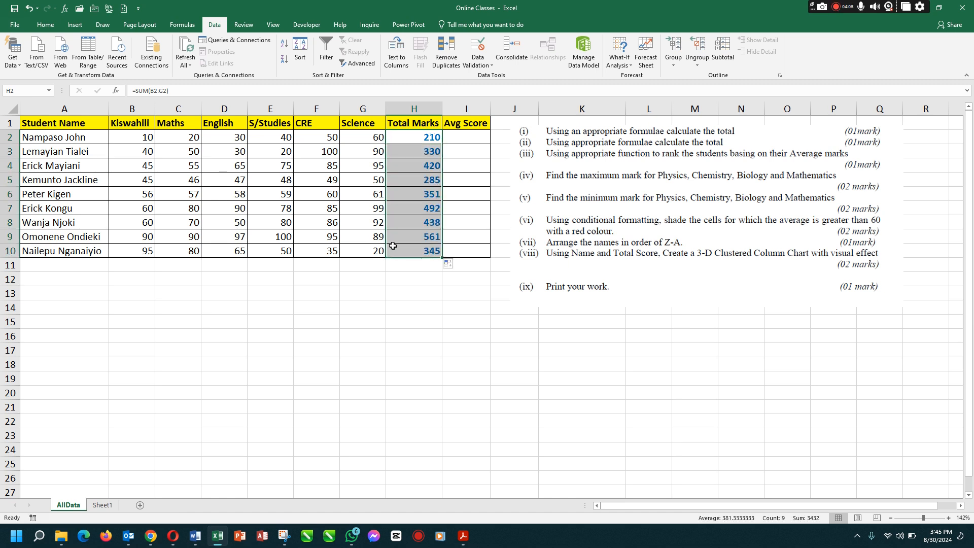
pyautogui.click(427, 138)
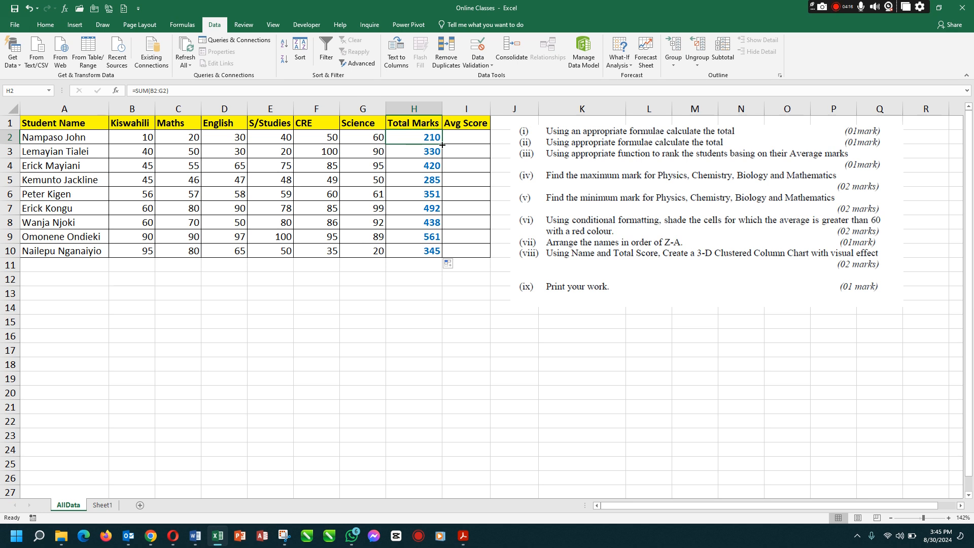
pyautogui.moveTo(443, 145); pyautogui.dragTo(441, 255)
pyautogui.click(462, 219)
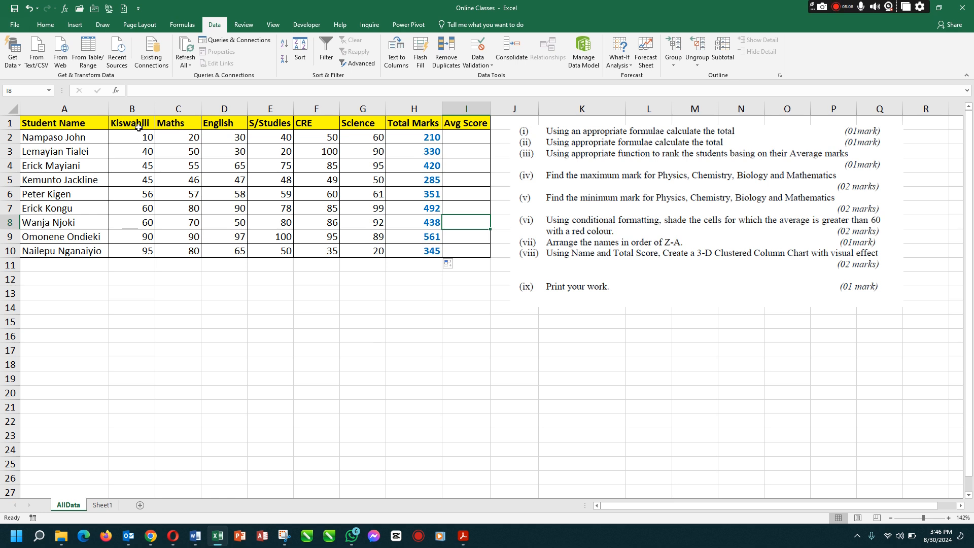
# Calculate the first student's average score in I2 by dividing the total by the six subjects with =H2/6
pyautogui.moveTo(141, 124); pyautogui.dragTo(365, 127)
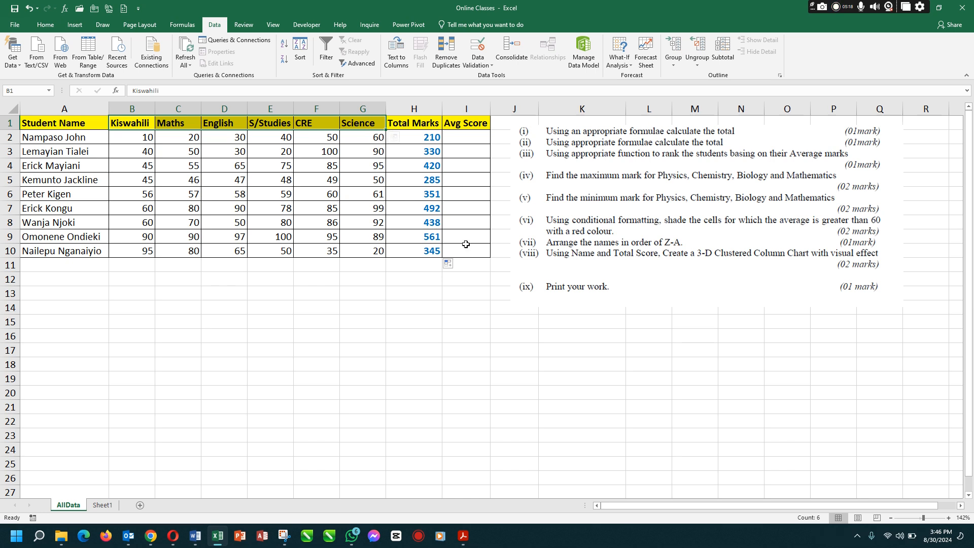
pyautogui.click(422, 137)
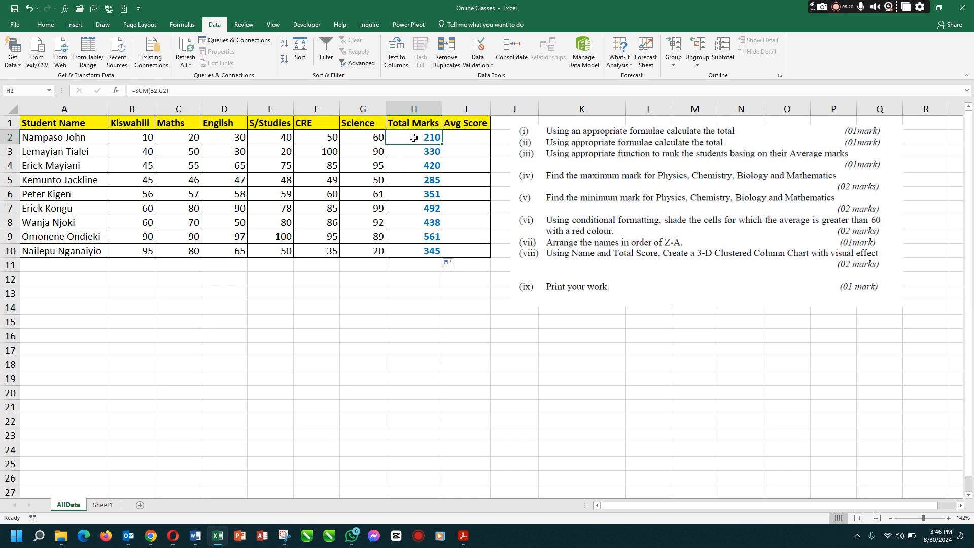
pyautogui.click(455, 139)
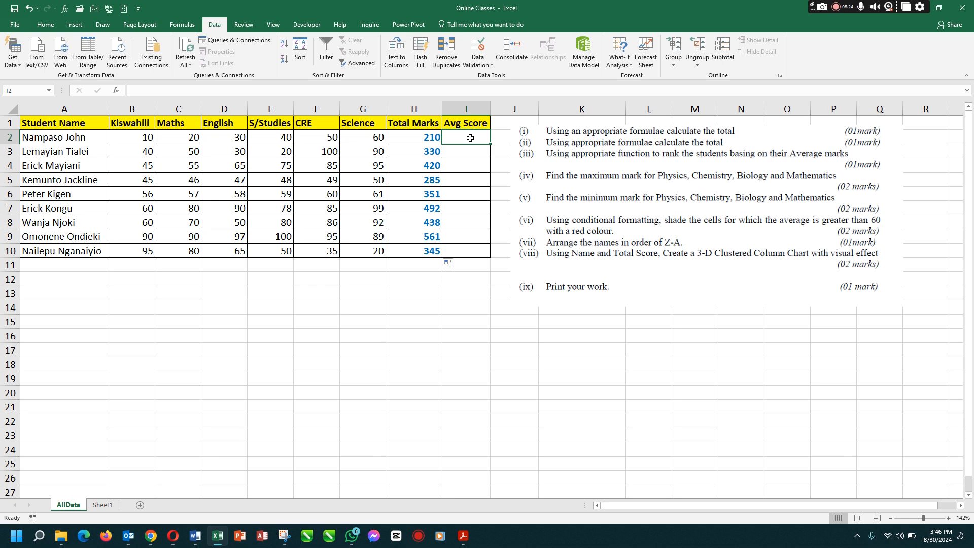
pyautogui.write('=')
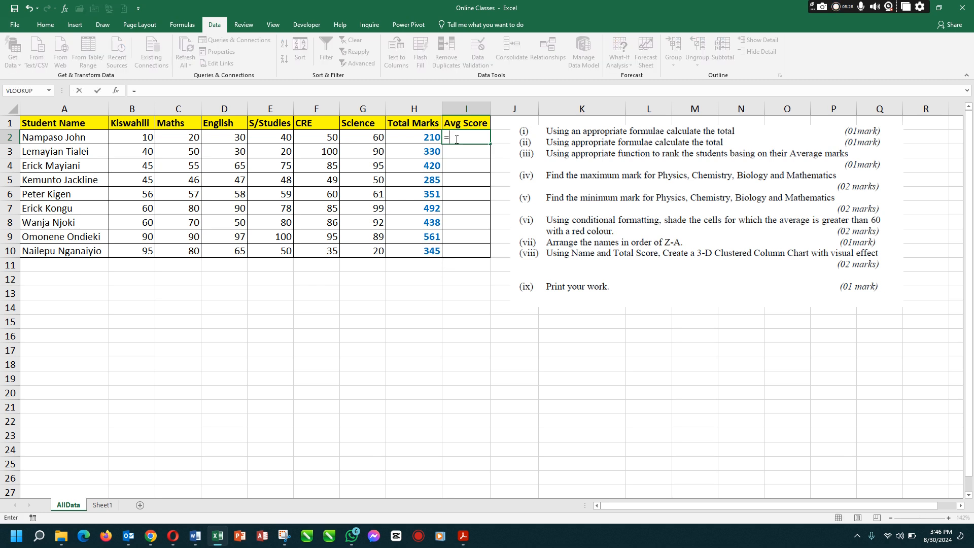
pyautogui.click(429, 137)
pyautogui.write('/')
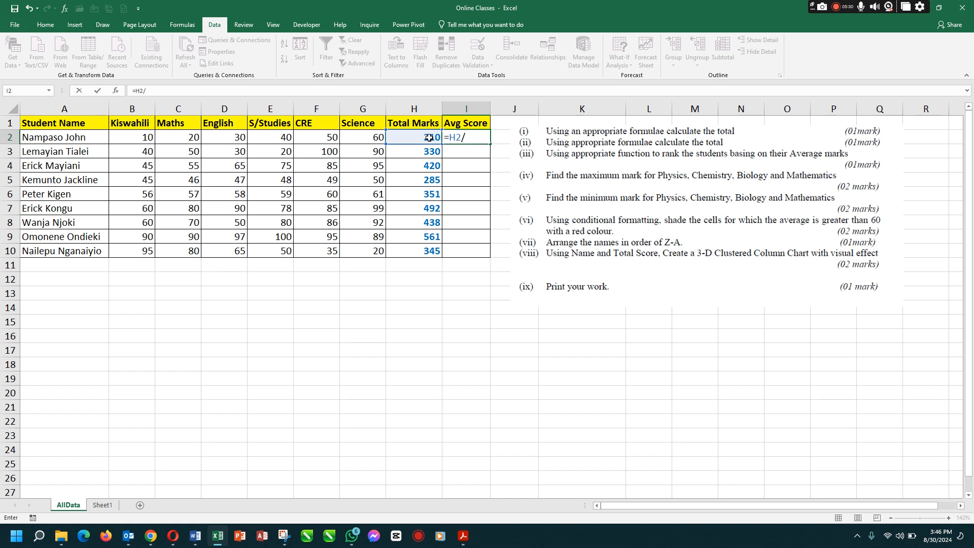
pyautogui.write('6')
pyautogui.press('Return')
pyautogui.click(455, 139)
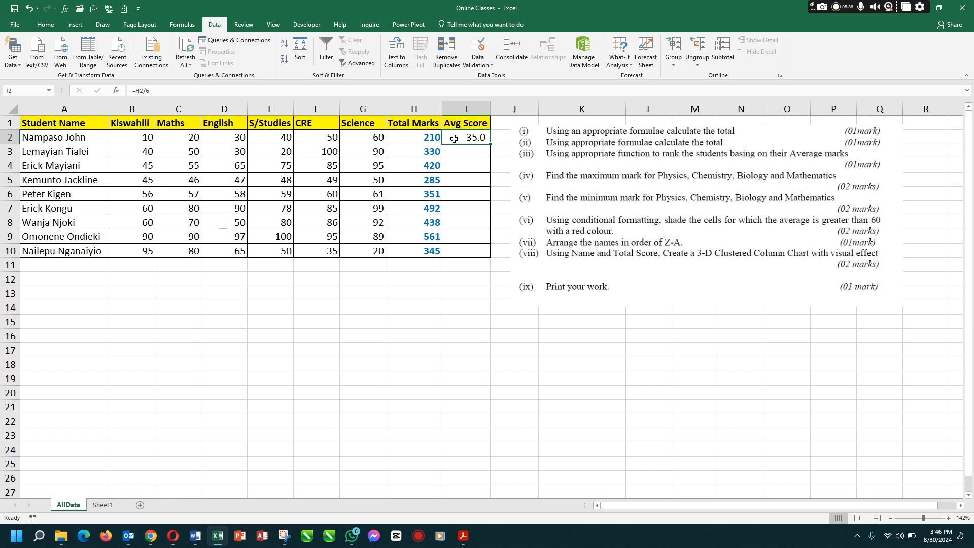
pyautogui.click(143, 138)
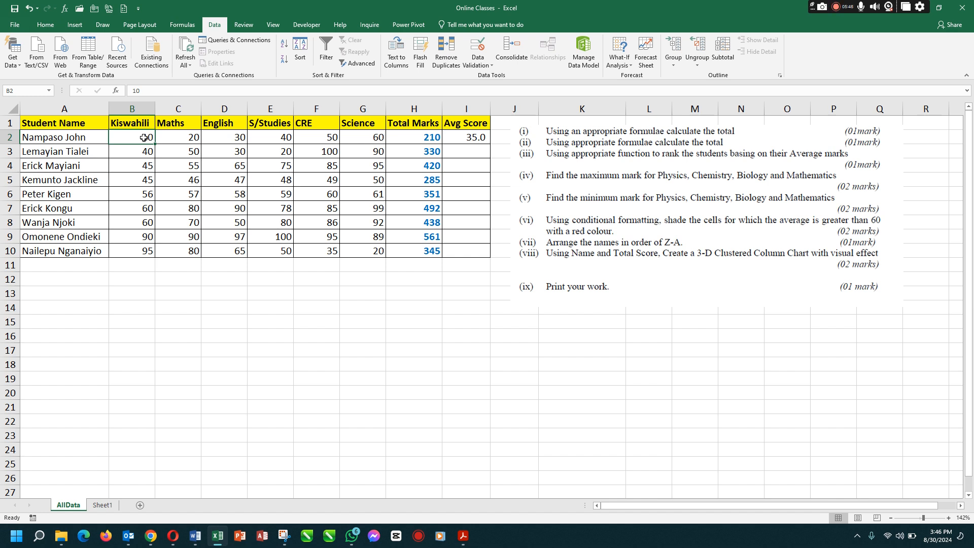
pyautogui.click(456, 136)
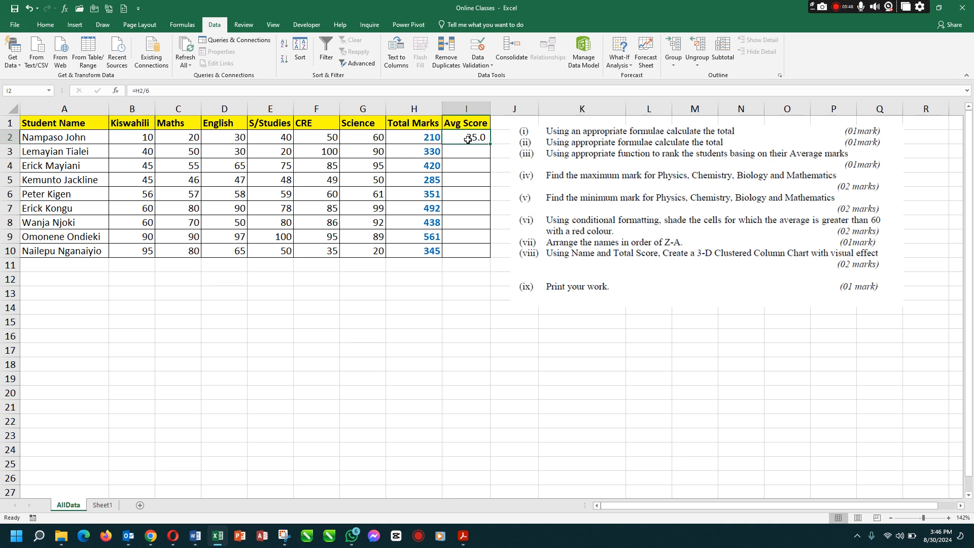
# Copy the average formula from I2 down the Avg Score column to I10
pyautogui.moveTo(487, 145); pyautogui.dragTo(483, 256)
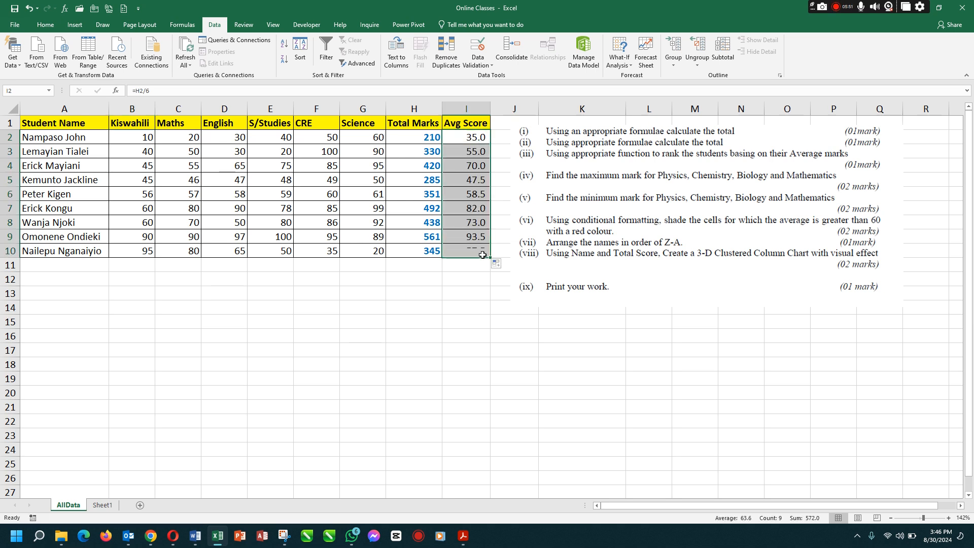
pyautogui.click(463, 272)
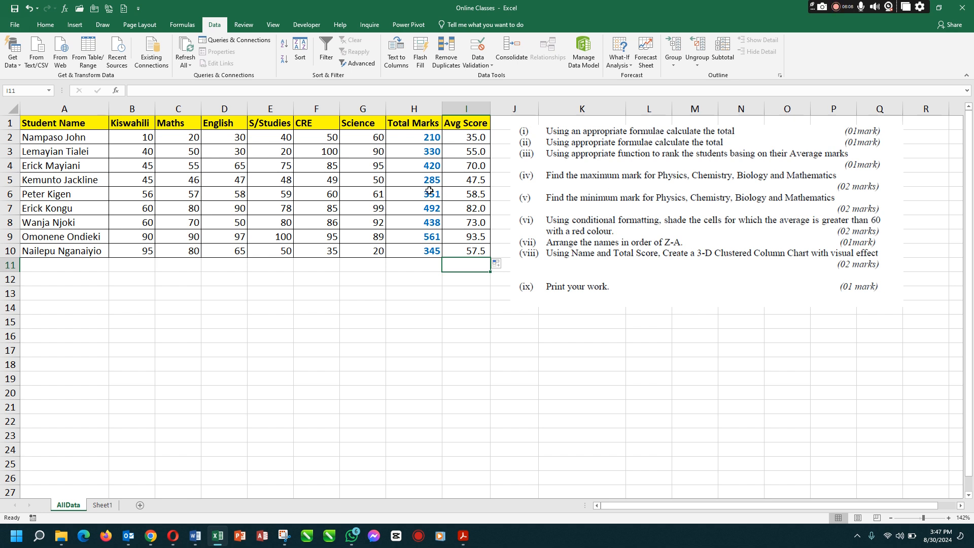
pyautogui.moveTo(479, 137); pyautogui.dragTo(478, 250)
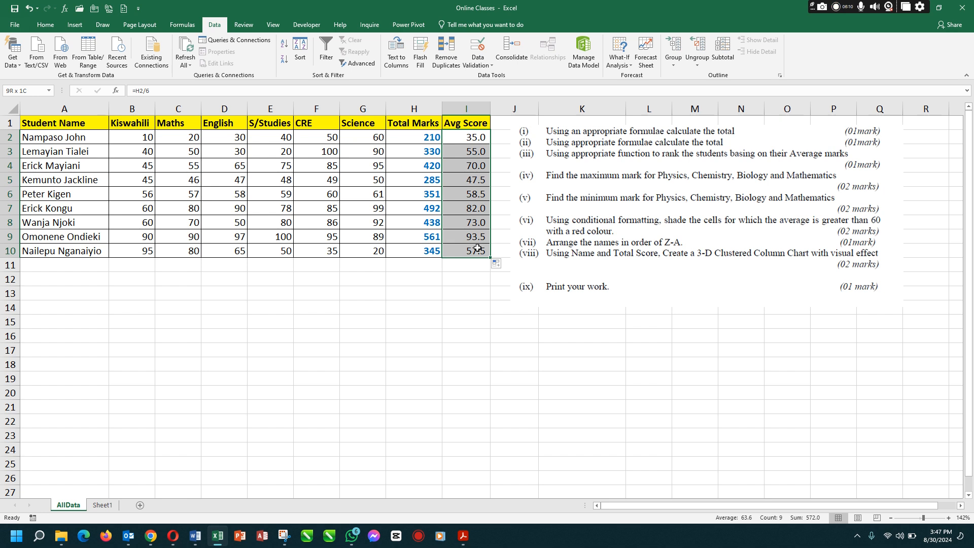
pyautogui.click(472, 222)
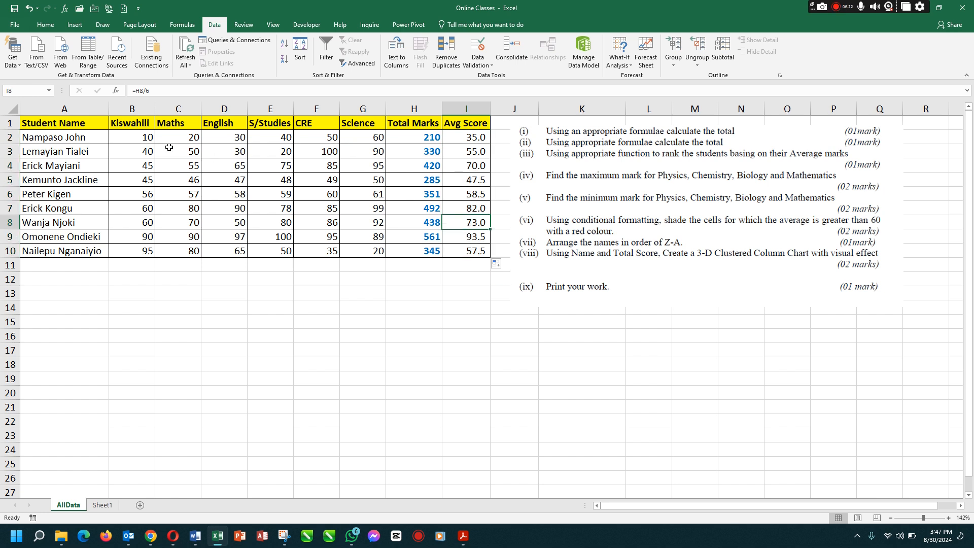
# Calculate the highest Maths mark in C11 with the formula =MAX(C2:C10)
pyautogui.moveTo(73, 125); pyautogui.dragTo(420, 125)
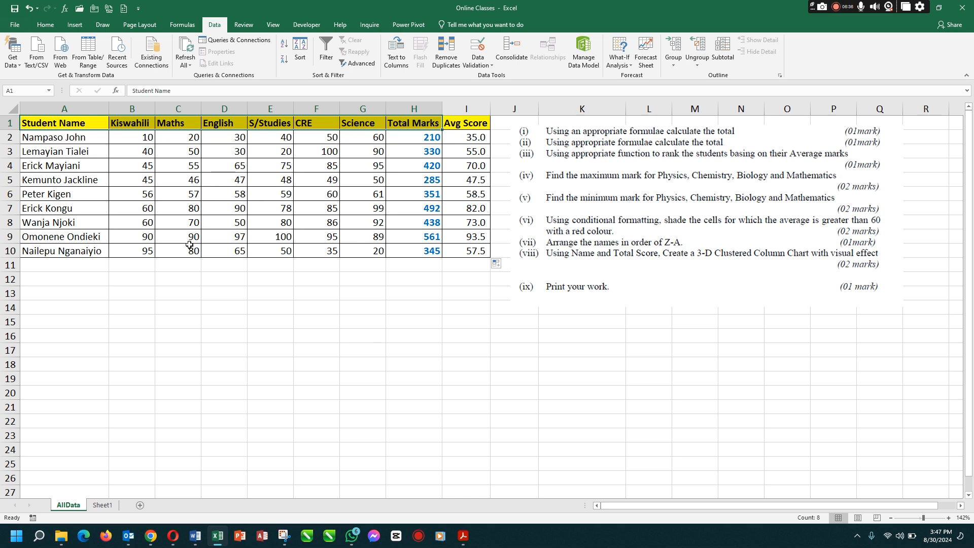
pyautogui.click(177, 266)
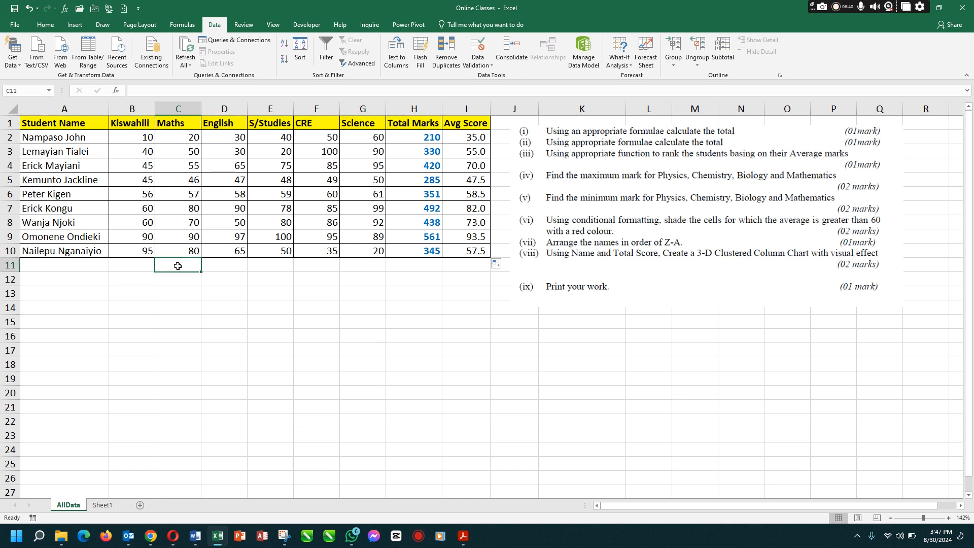
pyautogui.write('=max')
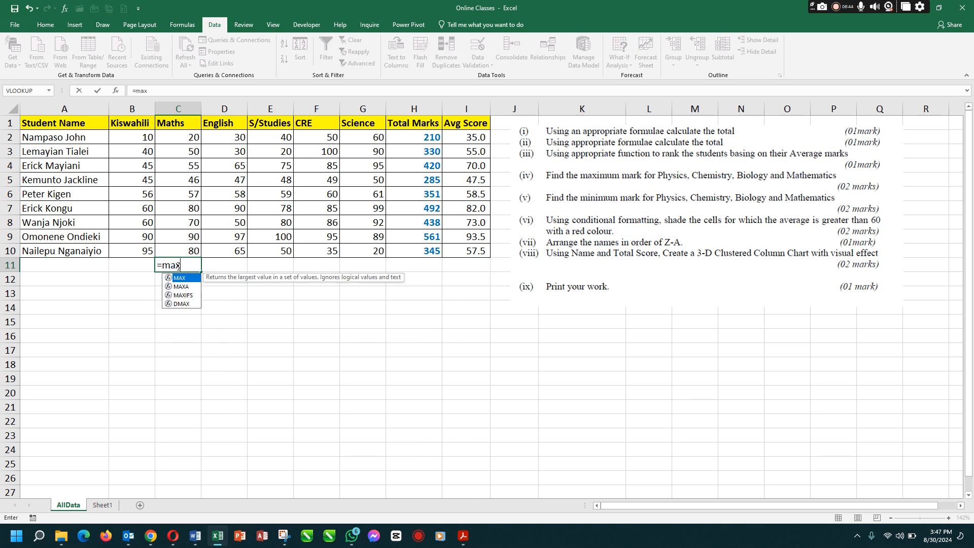
pyautogui.press('Tab')
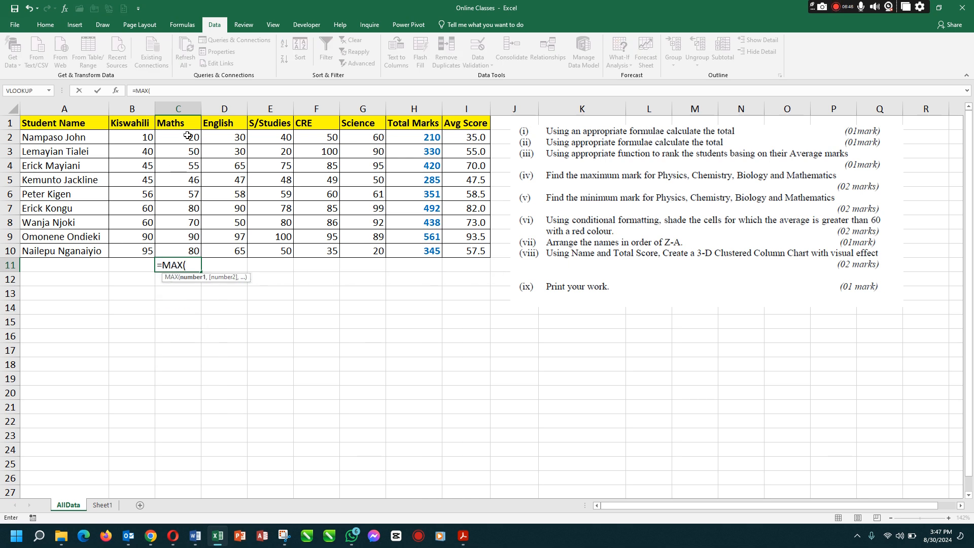
pyautogui.moveTo(188, 136); pyautogui.dragTo(182, 250)
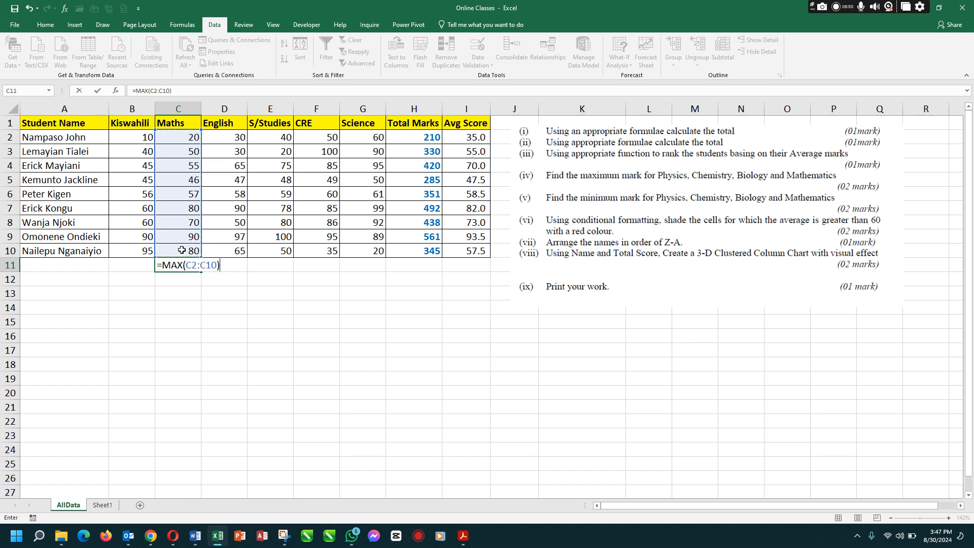
pyautogui.press('Return')
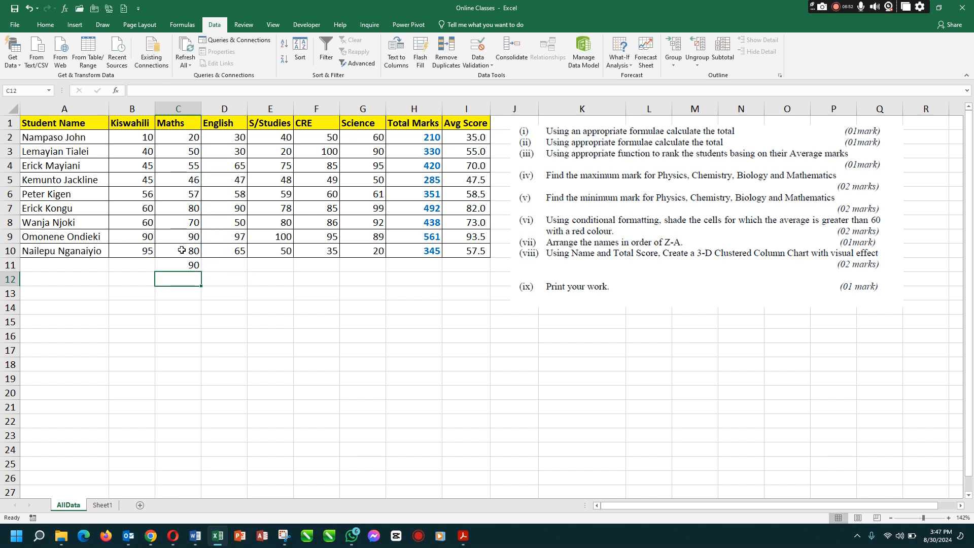
# Compare the individual Maths marks in C2:C10 with the maximum calculated in C11
pyautogui.click(182, 267)
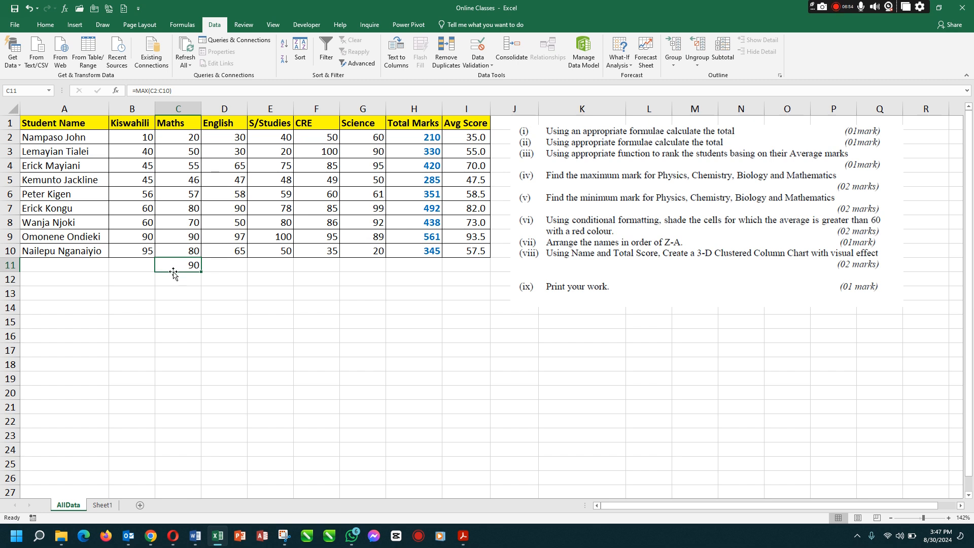
pyautogui.moveTo(184, 138); pyautogui.dragTo(186, 248)
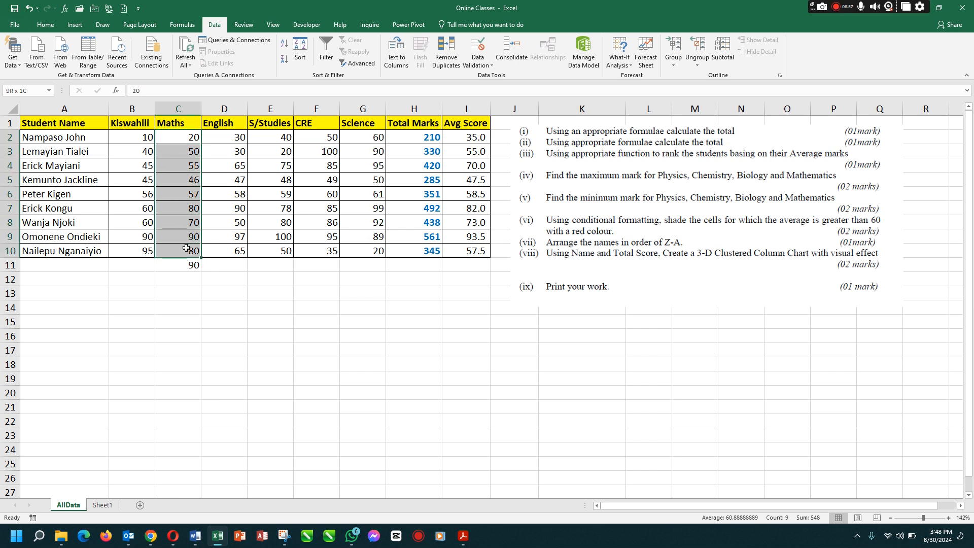
pyautogui.click(184, 152)
pyautogui.click(182, 165)
pyautogui.click(181, 181)
pyautogui.click(184, 236)
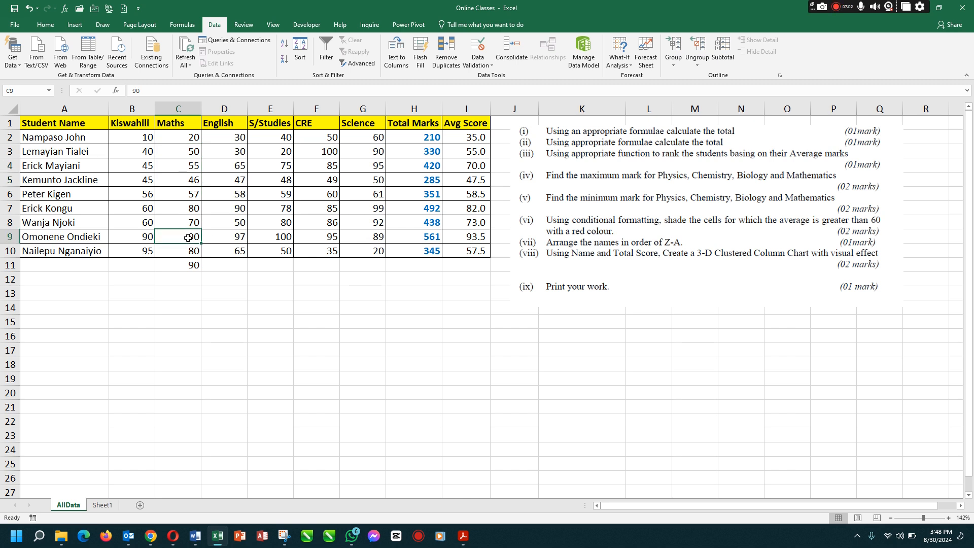
# Copy the MAX formula from C11 along row 11 so that it covers every subject from B11 to G11
pyautogui.click(179, 266)
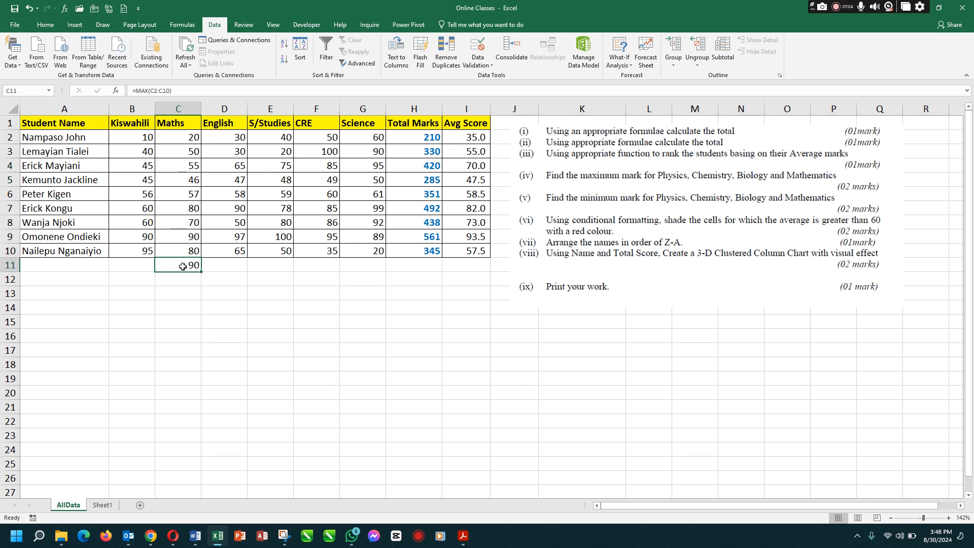
pyautogui.moveTo(201, 273); pyautogui.dragTo(388, 268)
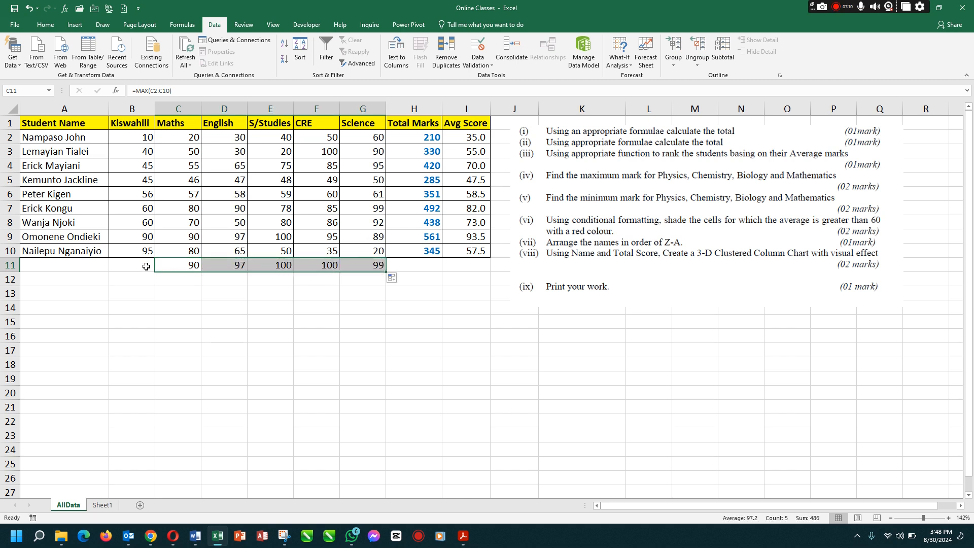
pyautogui.click(185, 264)
pyautogui.moveTo(201, 273); pyautogui.dragTo(378, 266)
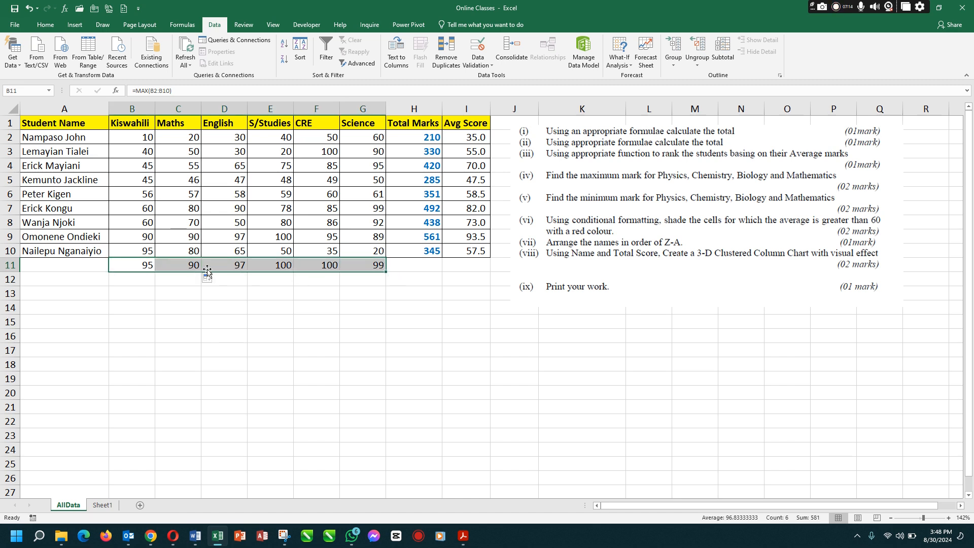
# Inspect the maximum formula of each subject in turn across B11 to G11
pyautogui.click(134, 264)
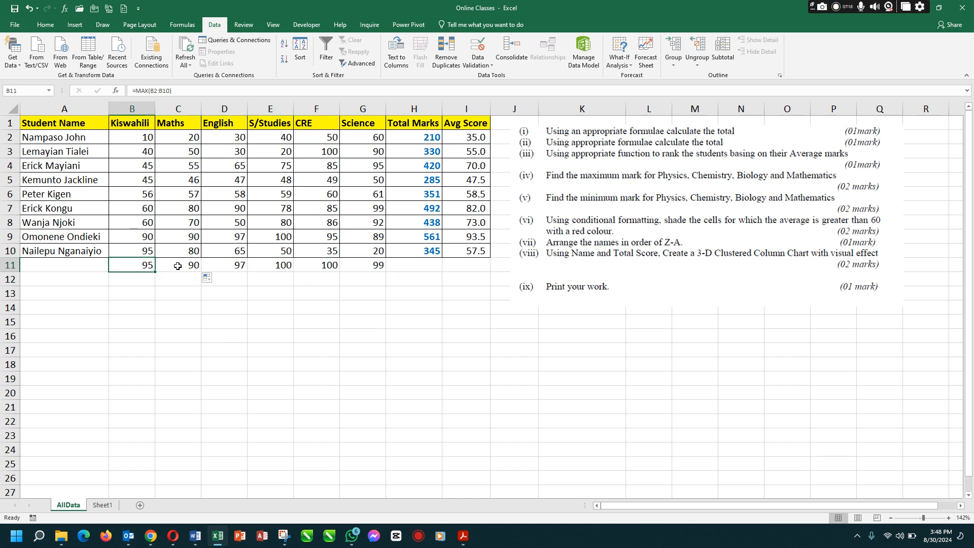
pyautogui.click(178, 266)
pyautogui.click(229, 265)
pyautogui.click(280, 265)
pyautogui.click(325, 267)
pyautogui.click(363, 265)
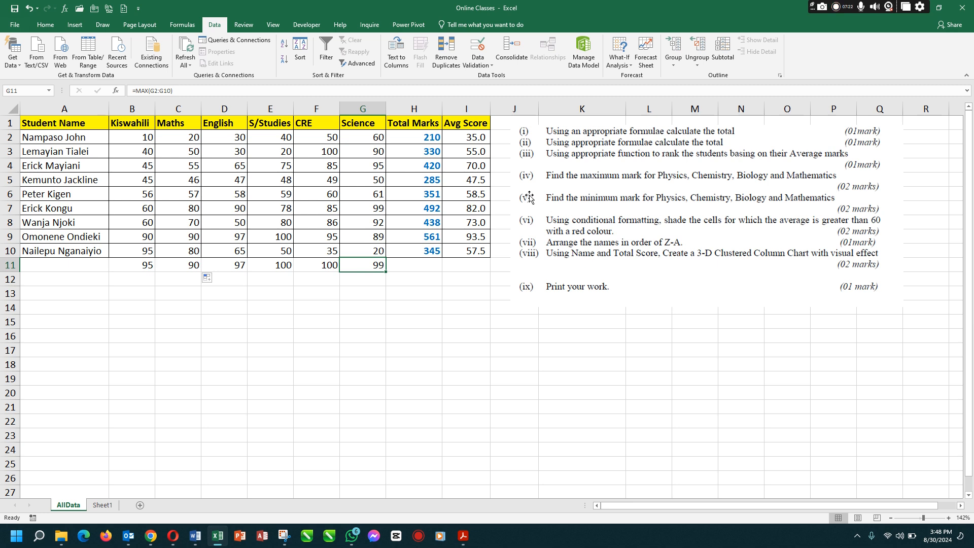
# Label the result rows below the student names as Maximum in A11 and Minimum in A12
pyautogui.click(96, 266)
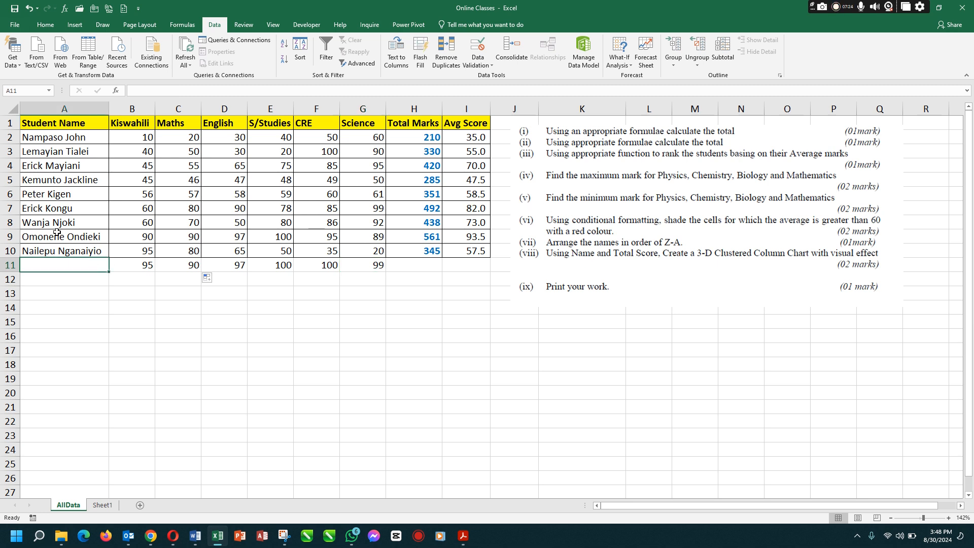
pyautogui.write('Maximum')
pyautogui.press('Return')
pyautogui.write('Min')
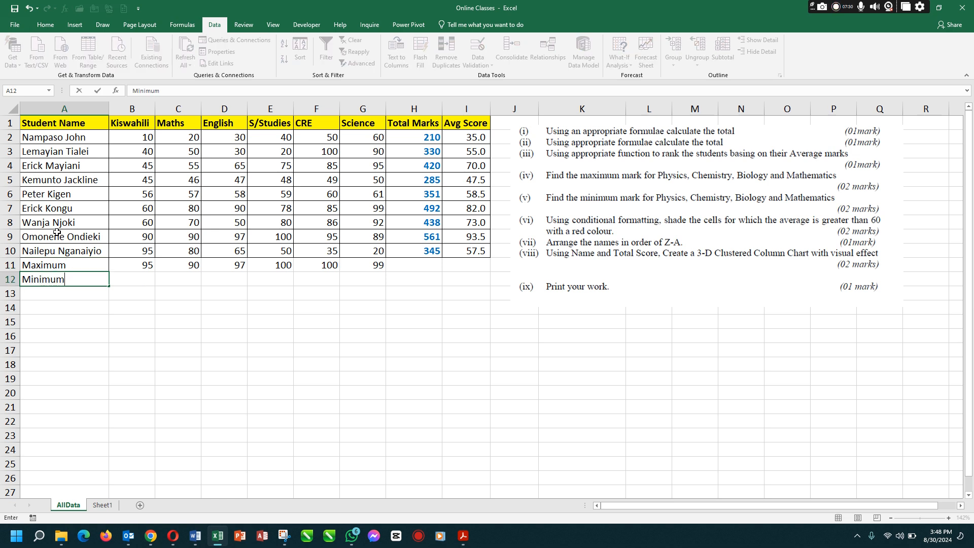
pyautogui.press('Tab')
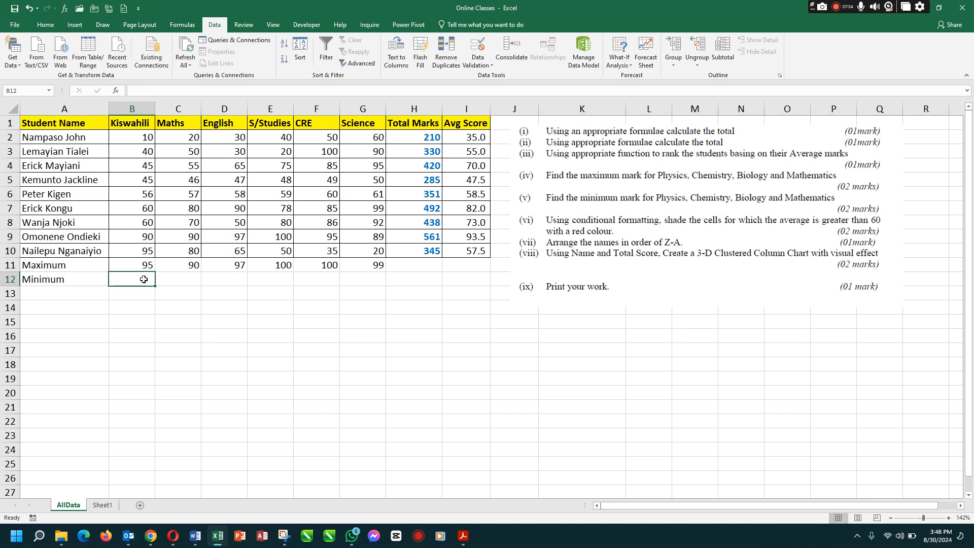
# Calculate the lowest Kiswahili mark in B12 with the formula =MIN(B2:B10)
pyautogui.write('=')
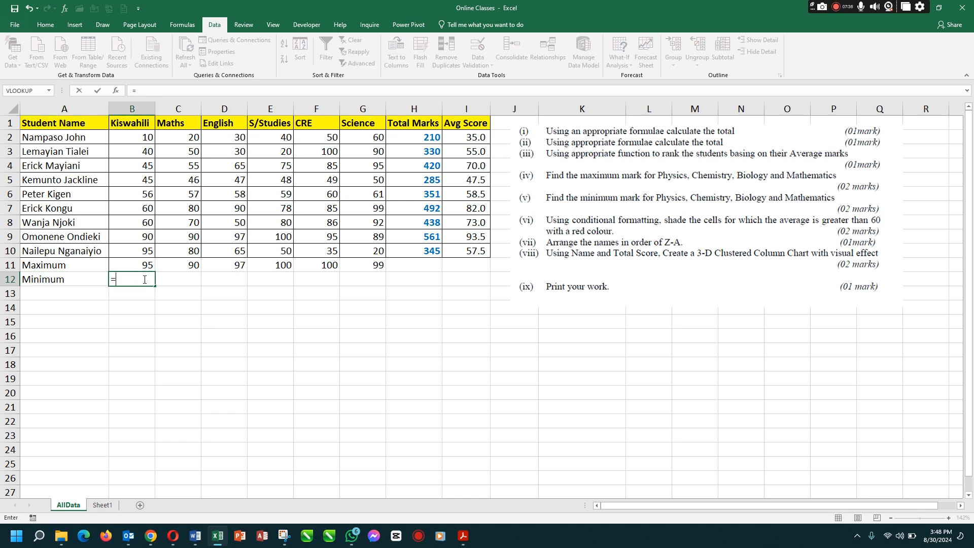
pyautogui.write('mini')
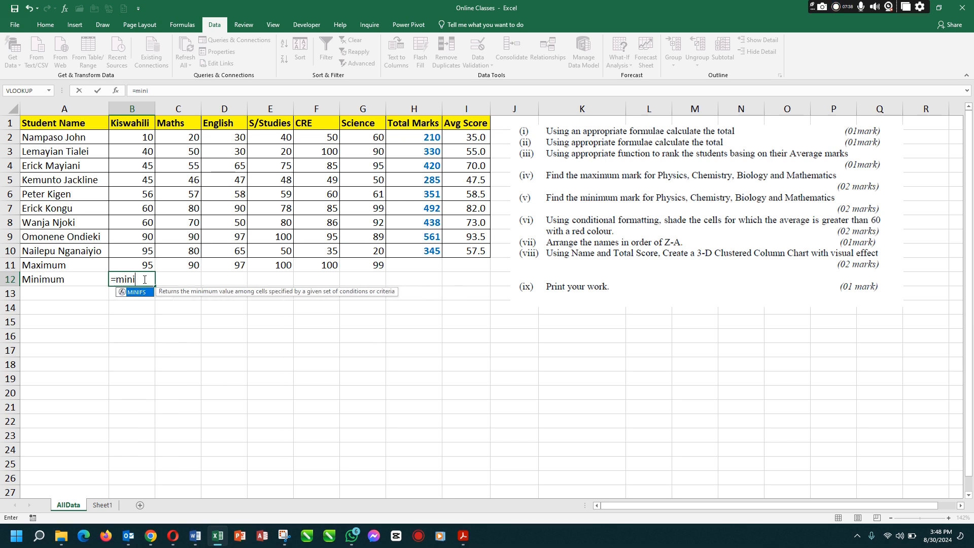
pyautogui.press('BackSpace')
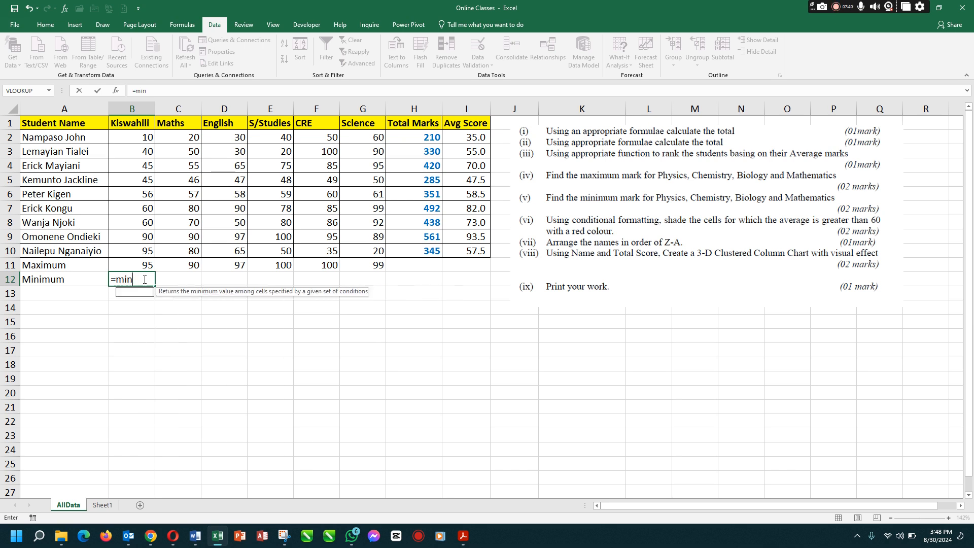
pyautogui.press('Tab')
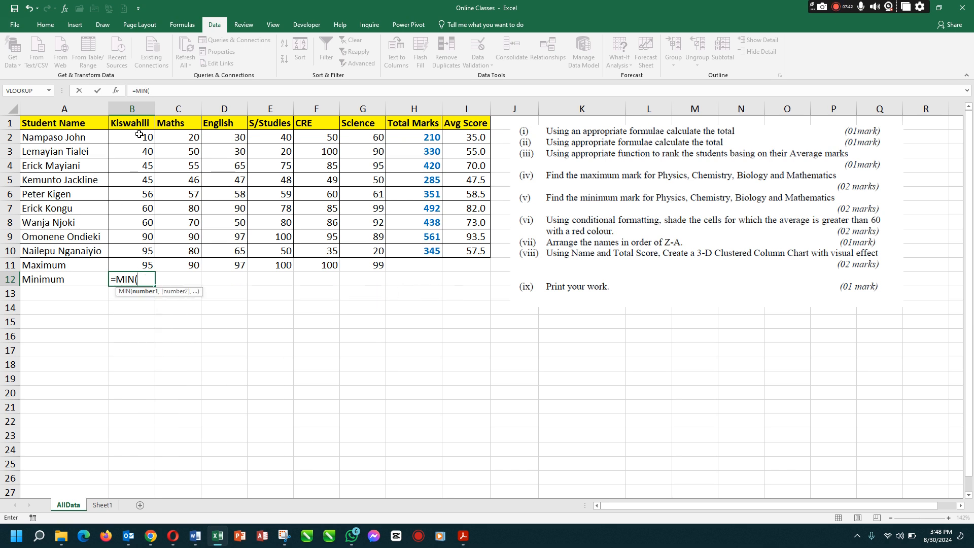
pyautogui.moveTo(140, 135); pyautogui.dragTo(136, 250)
pyautogui.write(')')
pyautogui.press('Return')
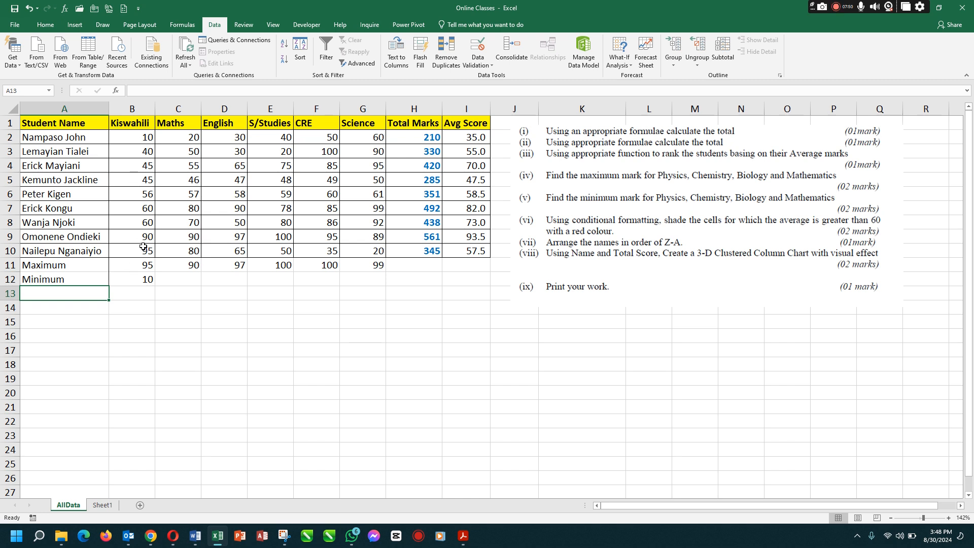
# Copy the MIN formula from B12 across the Minimum row to G12
pyautogui.moveTo(138, 139); pyautogui.dragTo(137, 248)
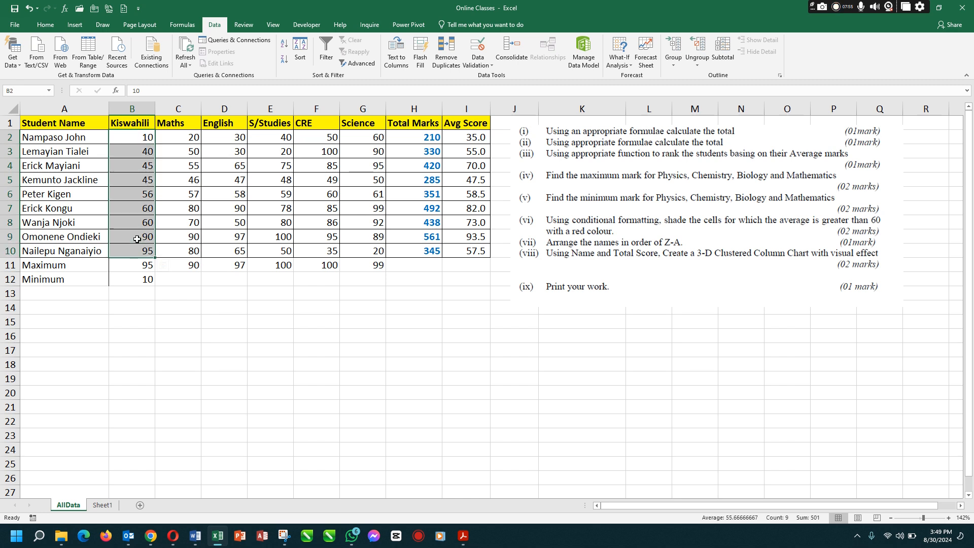
pyautogui.click(140, 282)
pyautogui.moveTo(156, 287); pyautogui.dragTo(375, 286)
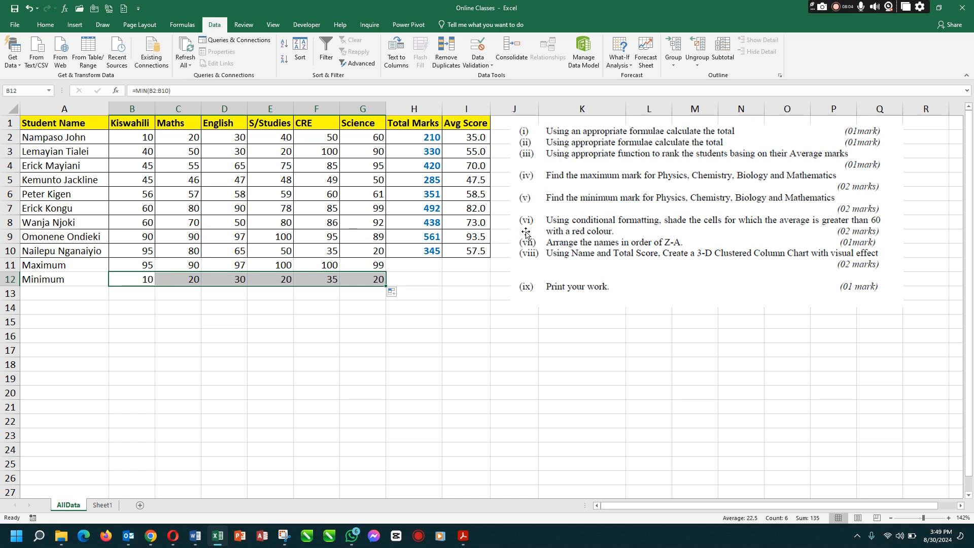
pyautogui.click(296, 334)
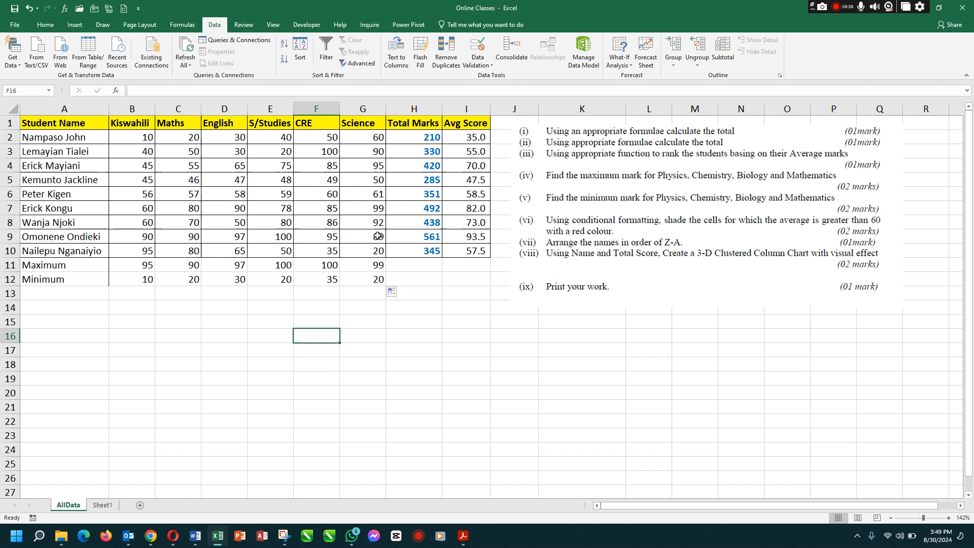
pyautogui.click(294, 236)
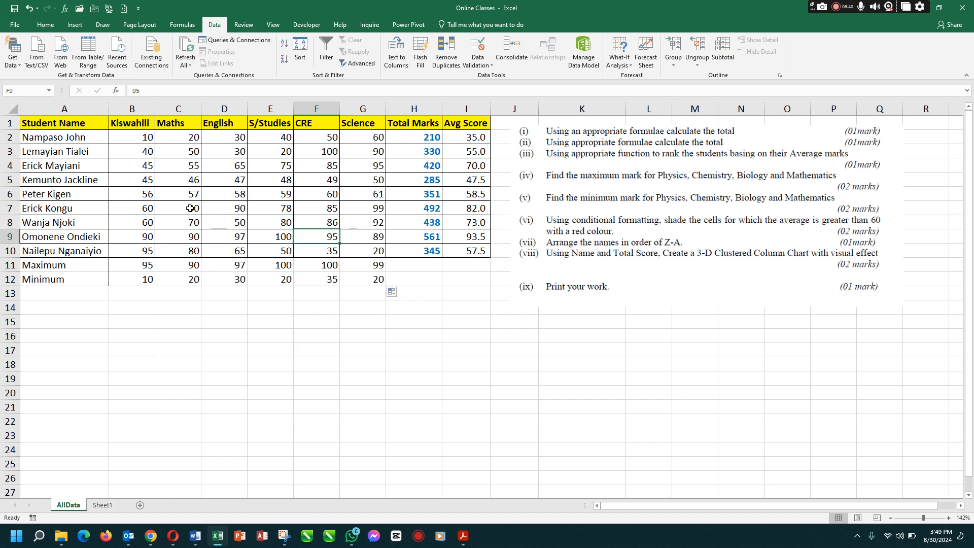
pyautogui.moveTo(129, 138); pyautogui.dragTo(374, 279)
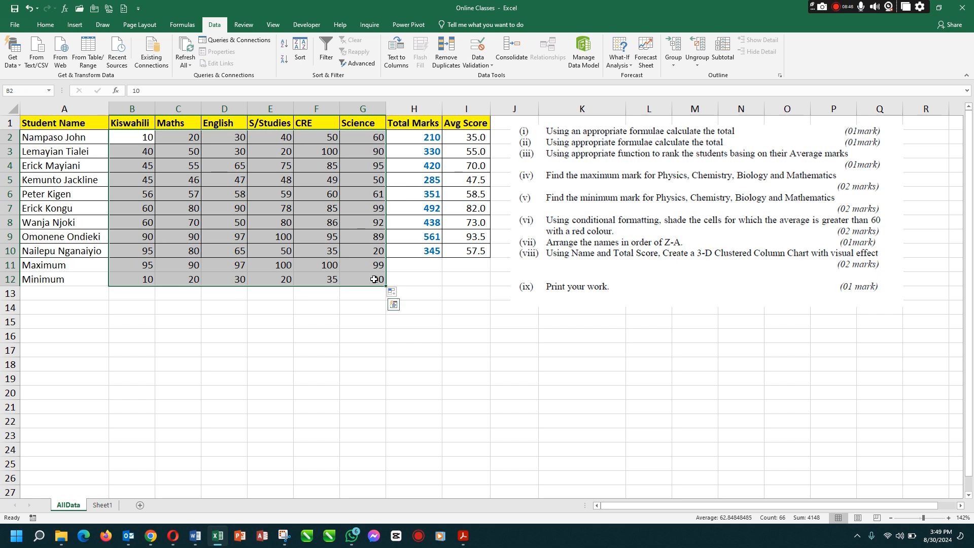
pyautogui.click(374, 279)
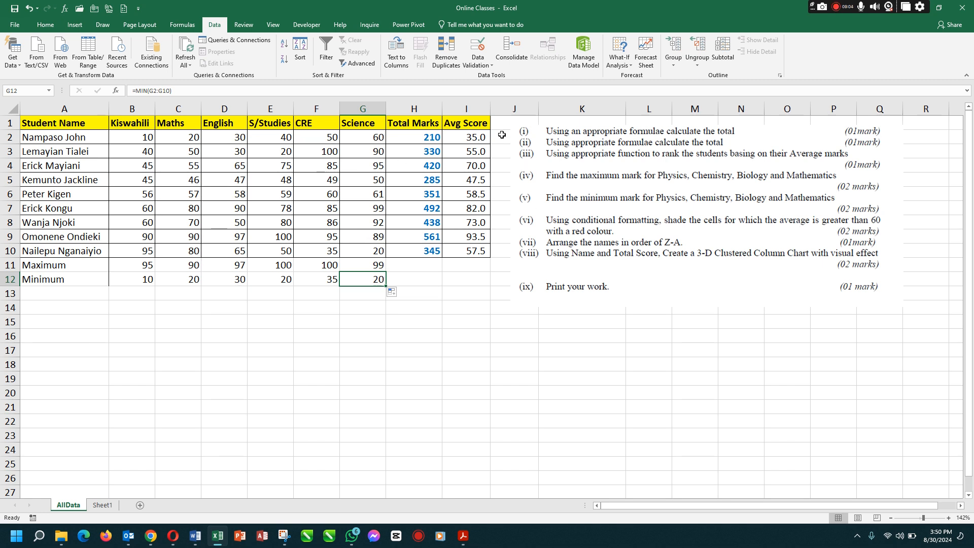
pyautogui.moveTo(470, 136); pyautogui.dragTo(473, 255)
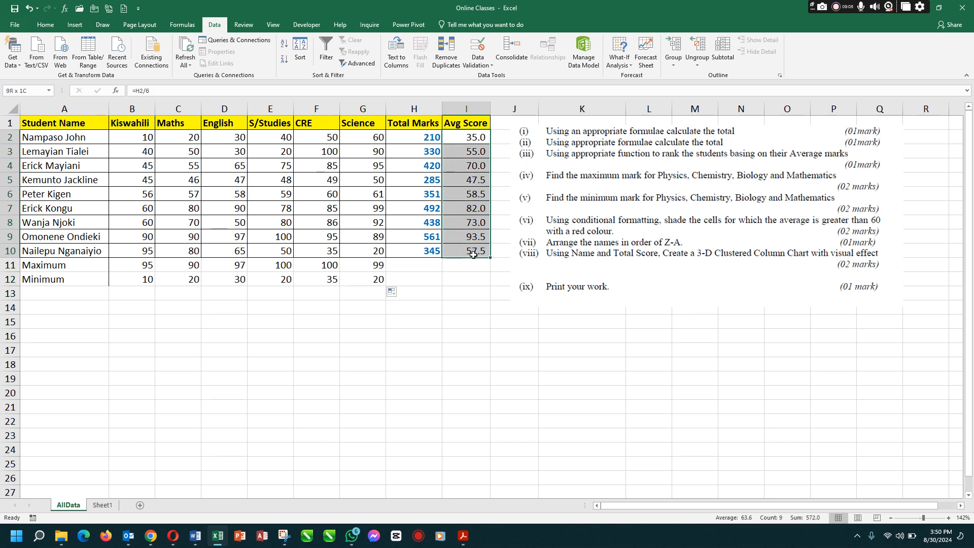
pyautogui.click(467, 138)
pyautogui.moveTo(471, 168); pyautogui.dragTo(474, 254)
# Shade the average scores above 60 in I4, I7, I8 and I9 manually with a red fill
pyautogui.click(461, 170)
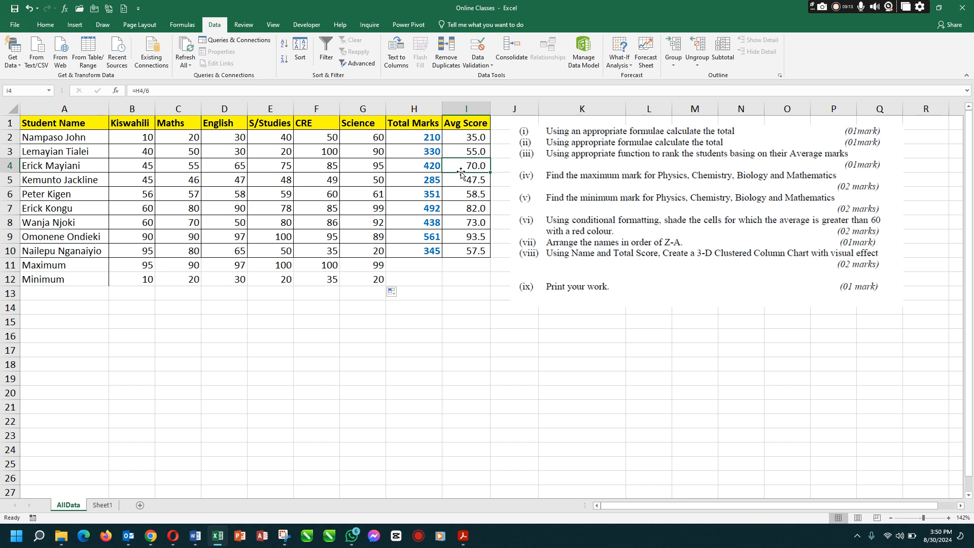
pyautogui.keyDown('ctrl'); pyautogui.click(460, 210); pyautogui.keyUp('ctrl')
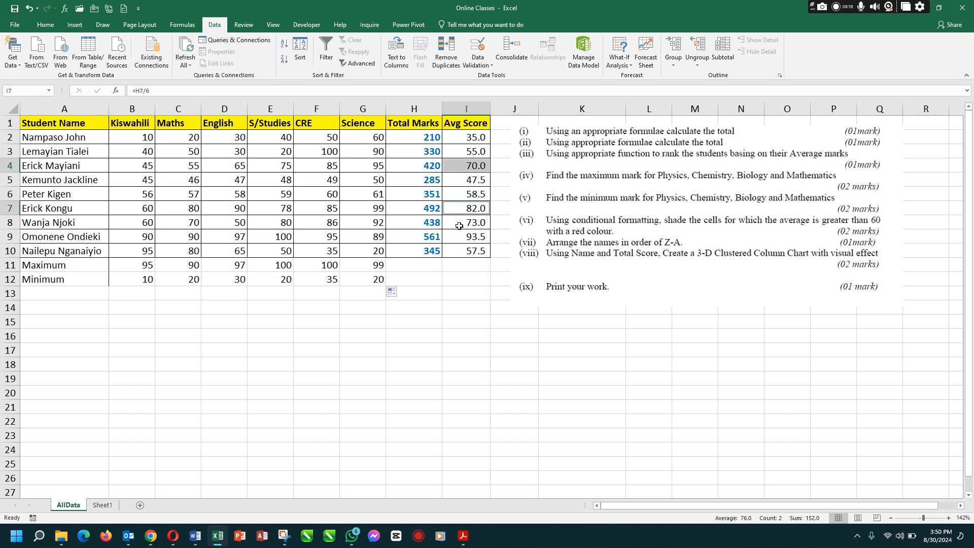
pyautogui.keyDown('ctrl'); pyautogui.click(459, 226); pyautogui.keyUp('ctrl')
pyautogui.keyDown('ctrl'); pyautogui.click(463, 238); pyautogui.keyUp('ctrl')
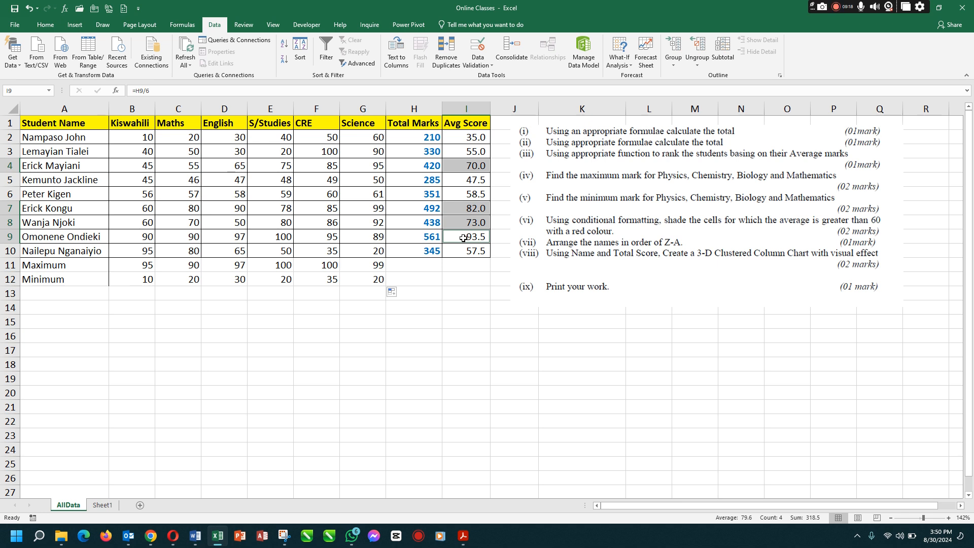
pyautogui.click(48, 24)
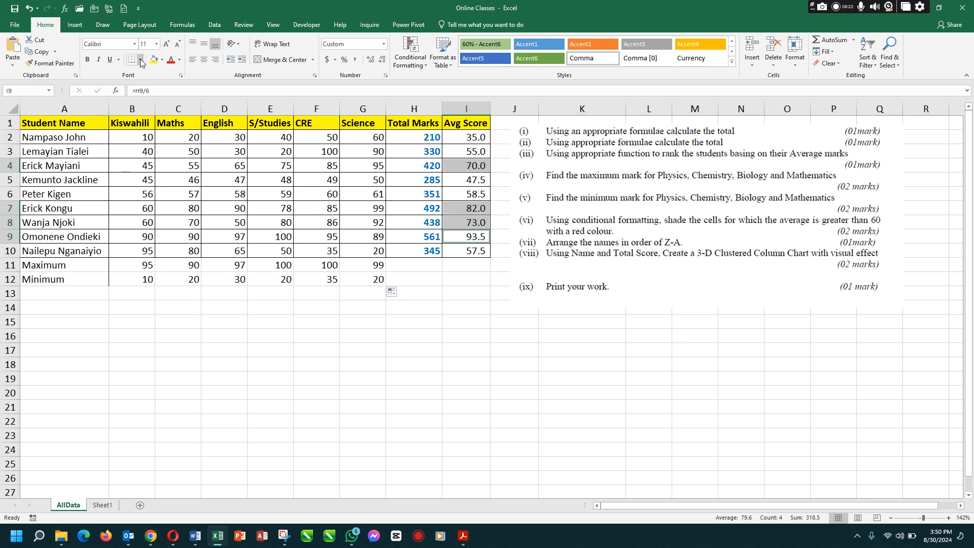
pyautogui.click(140, 60)
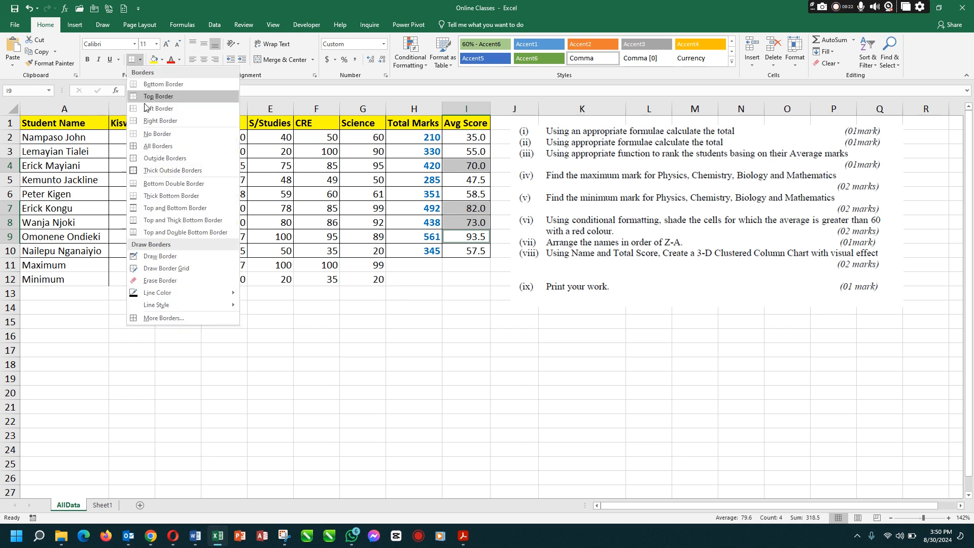
pyautogui.click(162, 59)
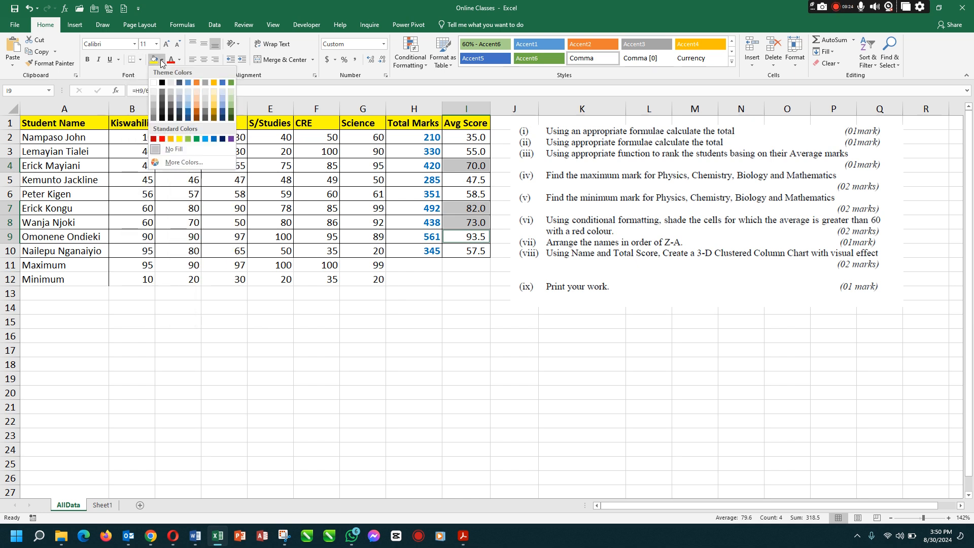
pyautogui.click(162, 138)
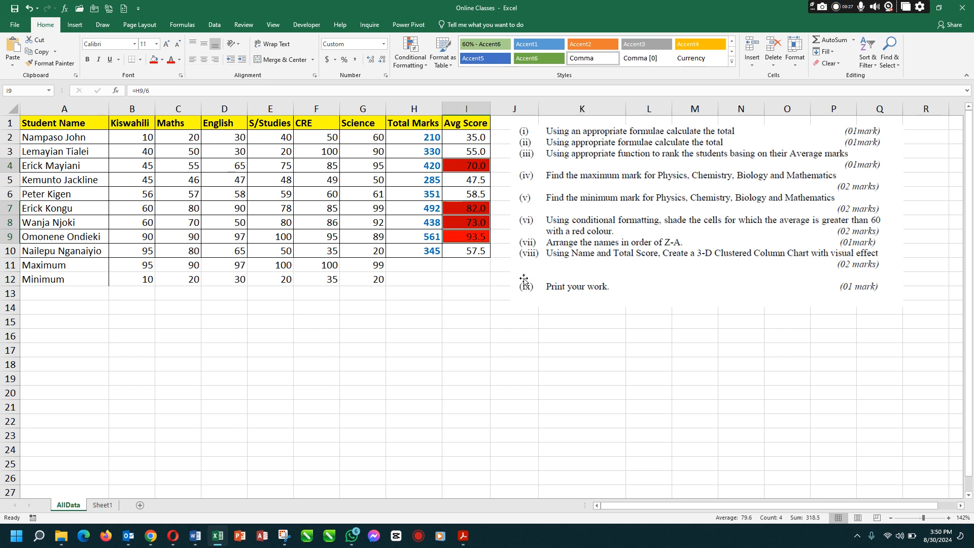
pyautogui.click(464, 267)
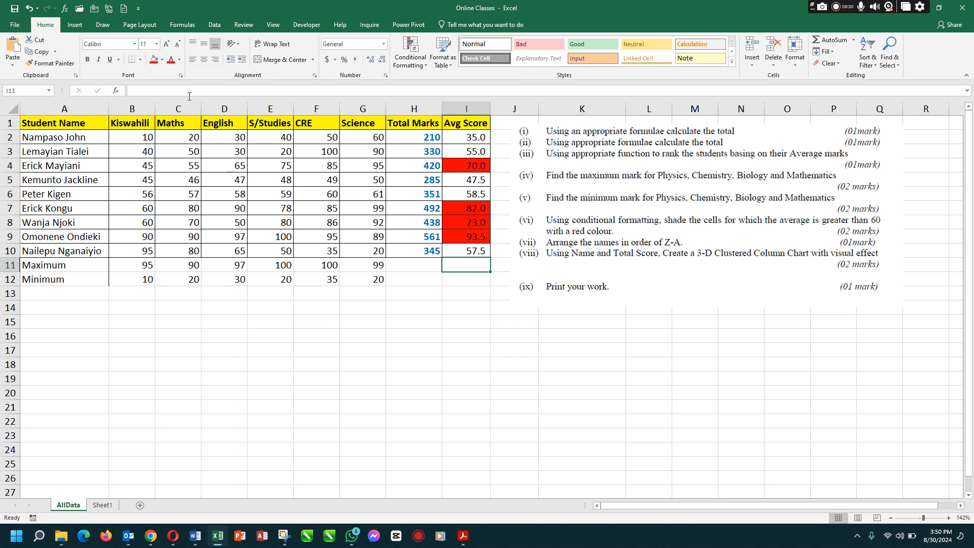
# Undo the manual red fill on the average score cells
pyautogui.click(29, 8)
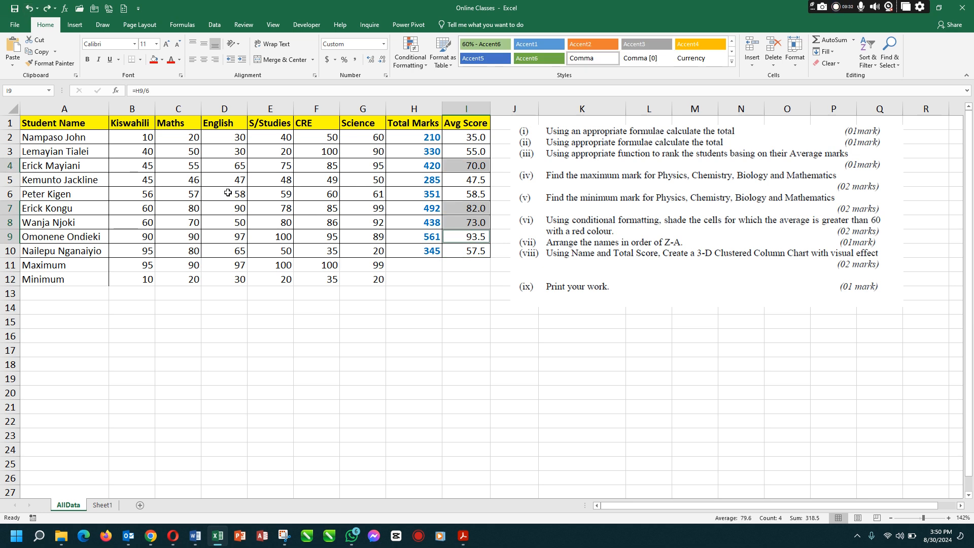
pyautogui.click(247, 194)
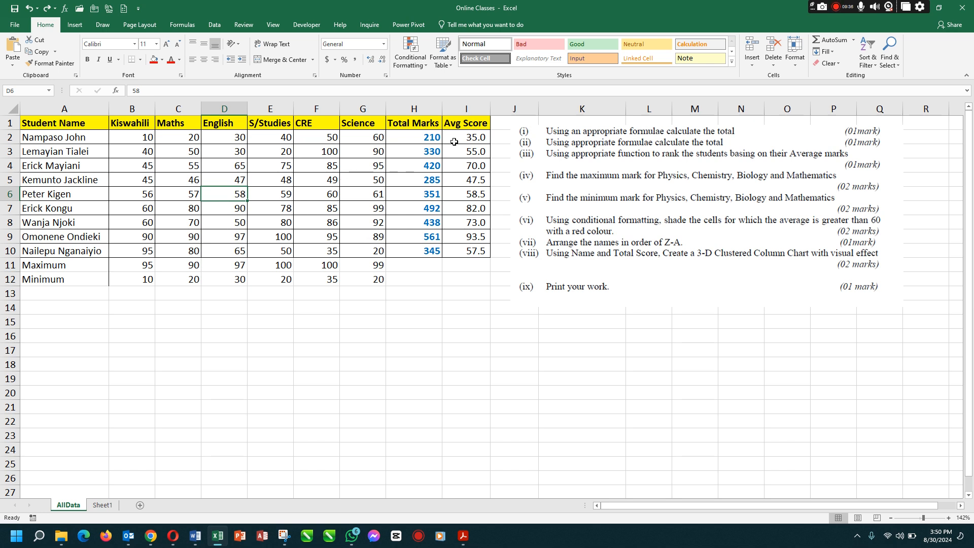
# Conditionally format the average scores in I2:I10 so values greater than 60 get Light Red Fill with Dark Red Text
pyautogui.moveTo(456, 139); pyautogui.dragTo(464, 249)
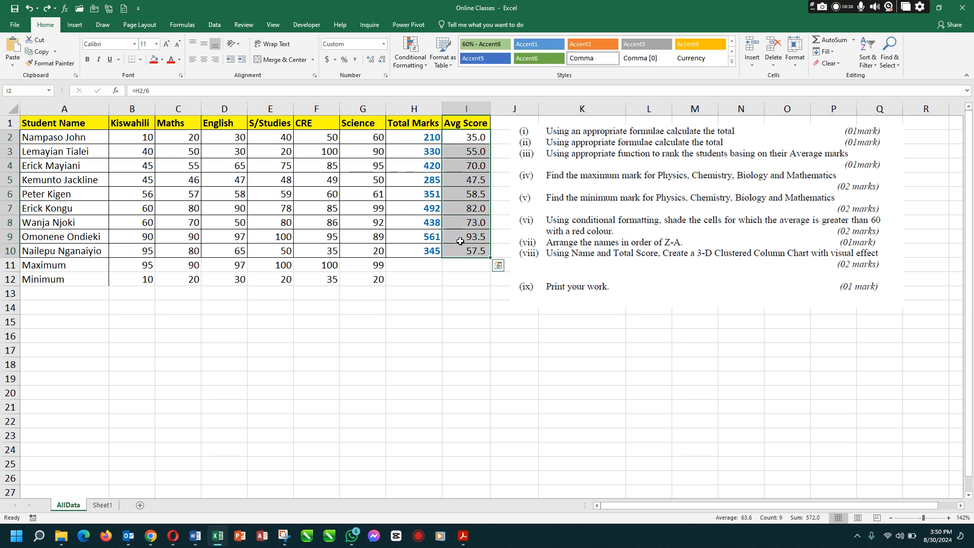
pyautogui.click(425, 65)
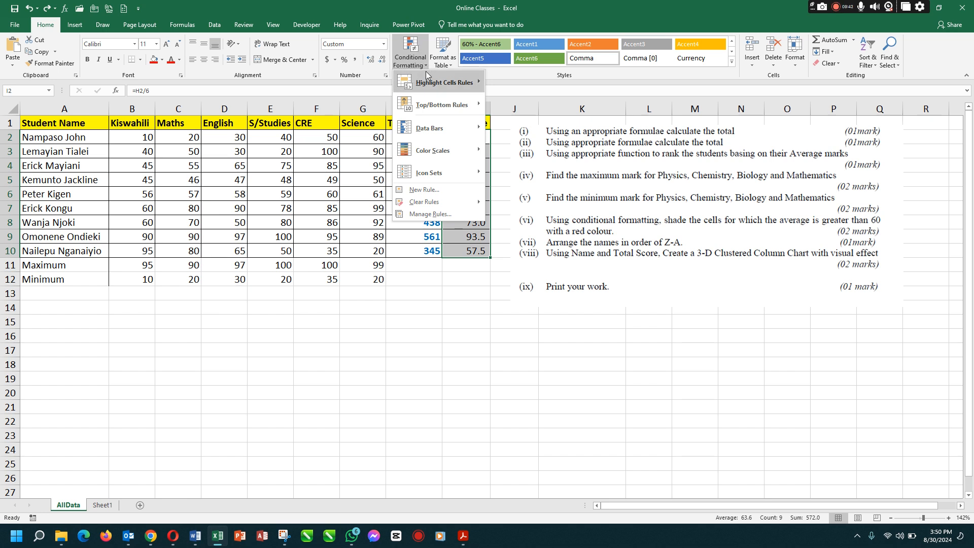
pyautogui.moveTo(427, 83)
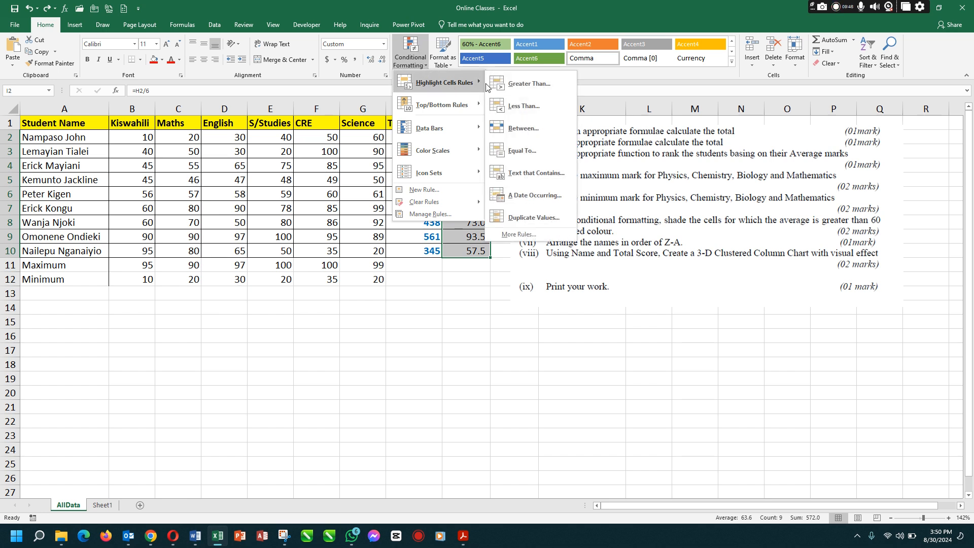
pyautogui.click(522, 87)
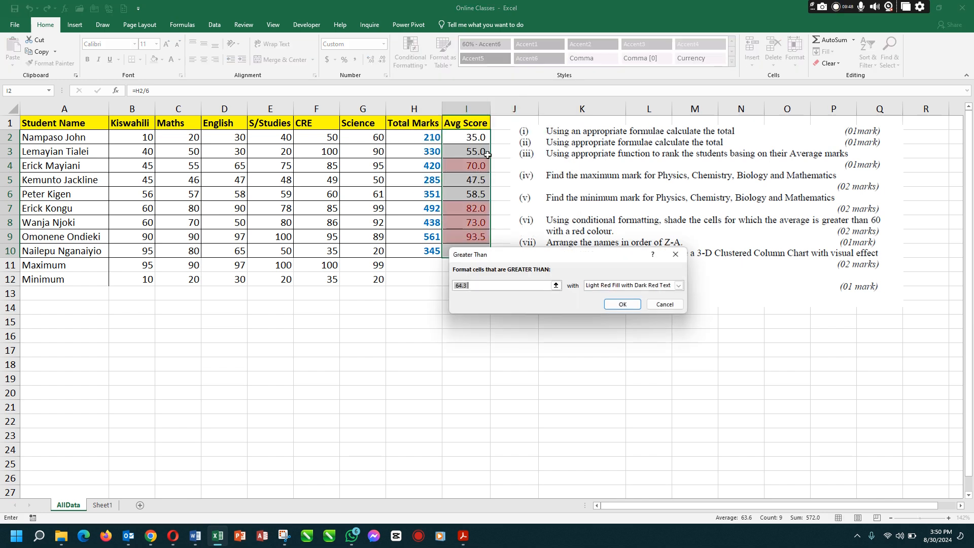
pyautogui.write('60')
pyautogui.click(623, 304)
pyautogui.click(463, 241)
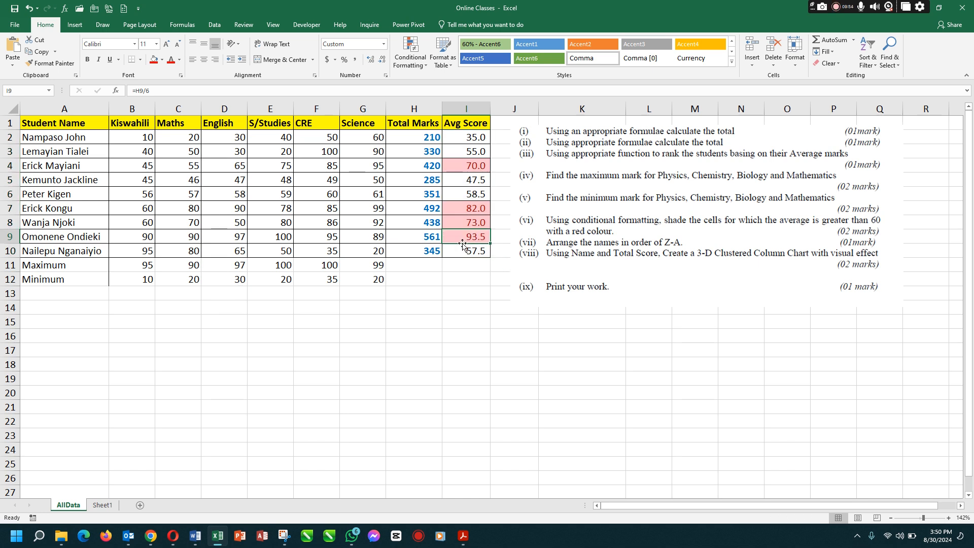
pyautogui.click(475, 171)
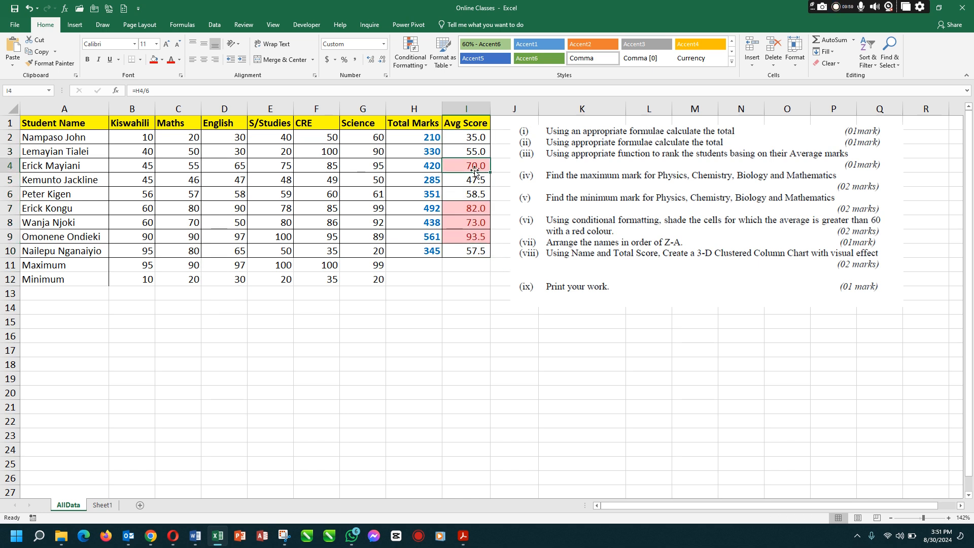
pyautogui.click(471, 209)
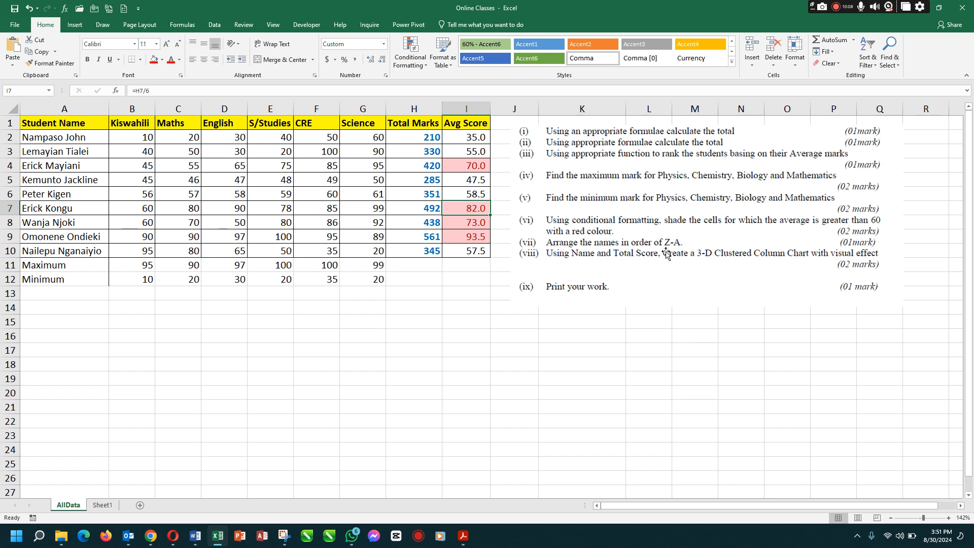
# Move the Maximum and Minimum rows down to rows 15 and 16, separating them from the student table
pyautogui.click(52, 123)
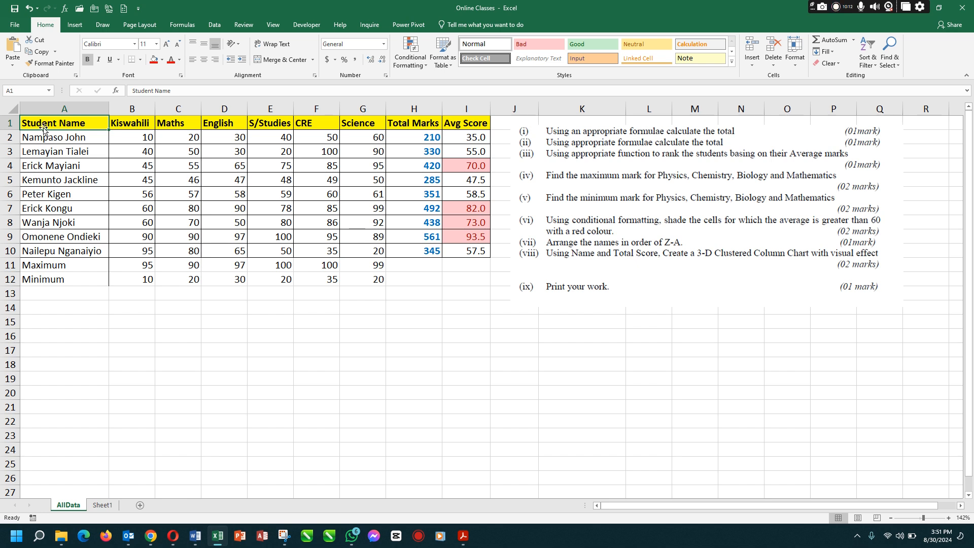
pyautogui.moveTo(45, 125)
pyautogui.mouseDown()
pyautogui.moveTo(276, 136)
pyautogui.moveTo(375, 152)
pyautogui.moveTo(445, 187)
pyautogui.moveTo(473, 273)
pyautogui.moveTo(476, 257)
pyautogui.mouseUp()
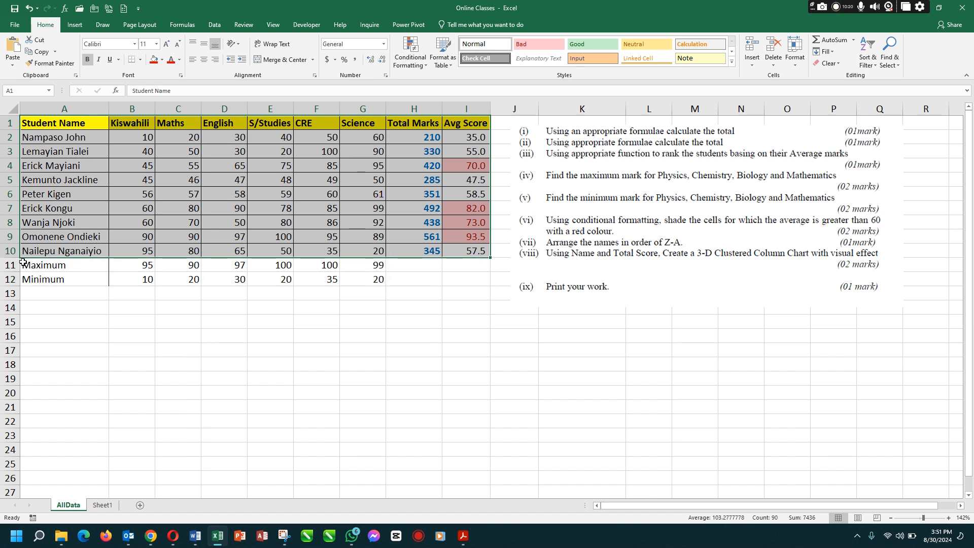
pyautogui.moveTo(30, 264); pyautogui.dragTo(305, 333)
pyautogui.click(301, 295)
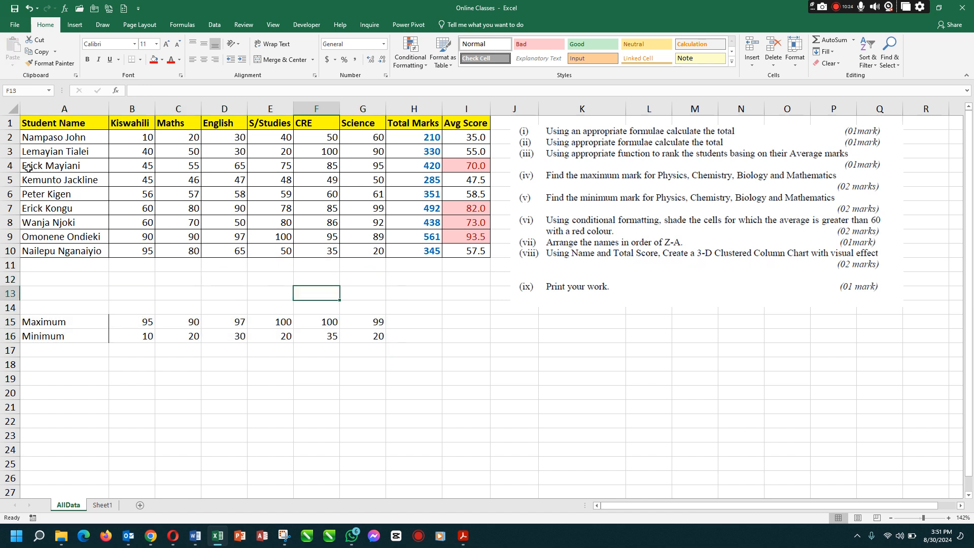
# Sort the student table A1:I10 by Student Name in Z to A order
pyautogui.moveTo(36, 127); pyautogui.dragTo(456, 257)
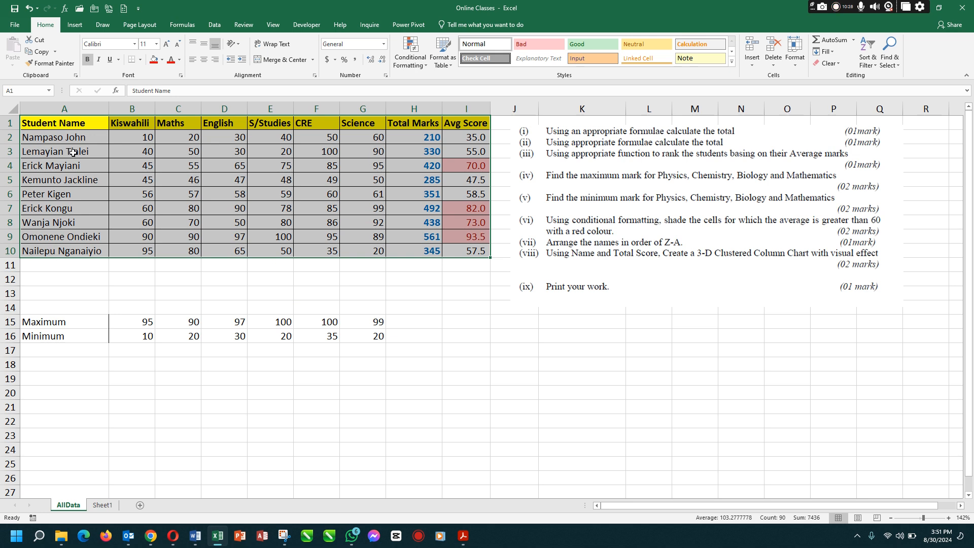
pyautogui.click(215, 25)
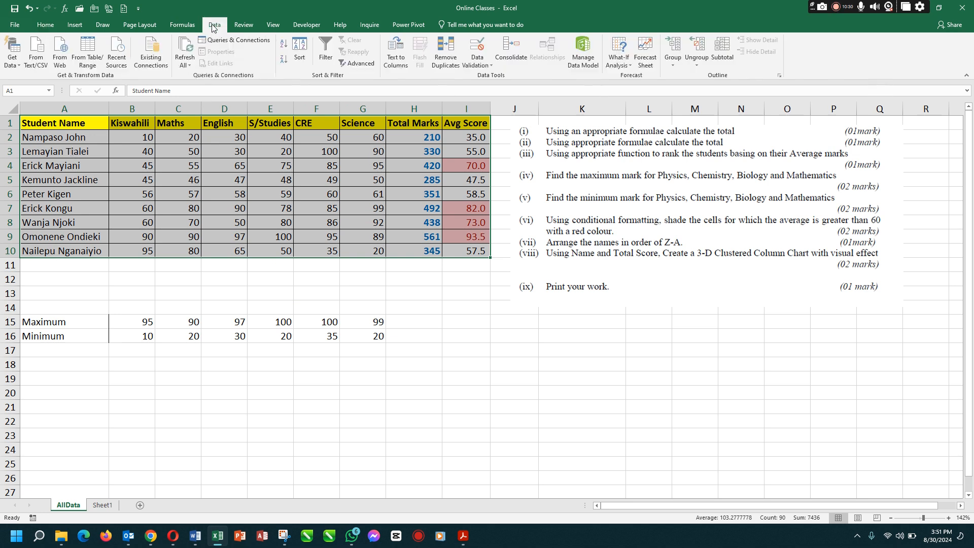
pyautogui.click(301, 49)
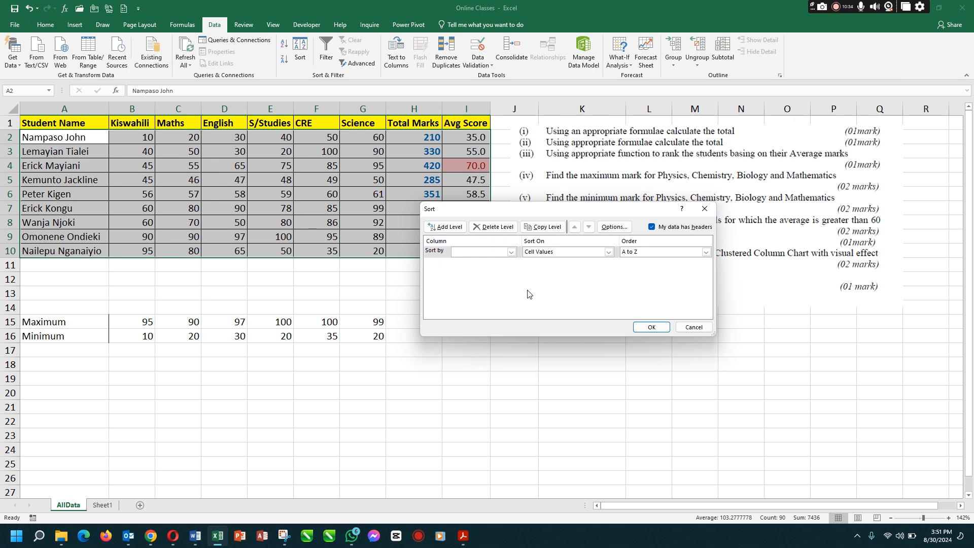
pyautogui.click(511, 252)
pyautogui.click(471, 261)
pyautogui.click(706, 252)
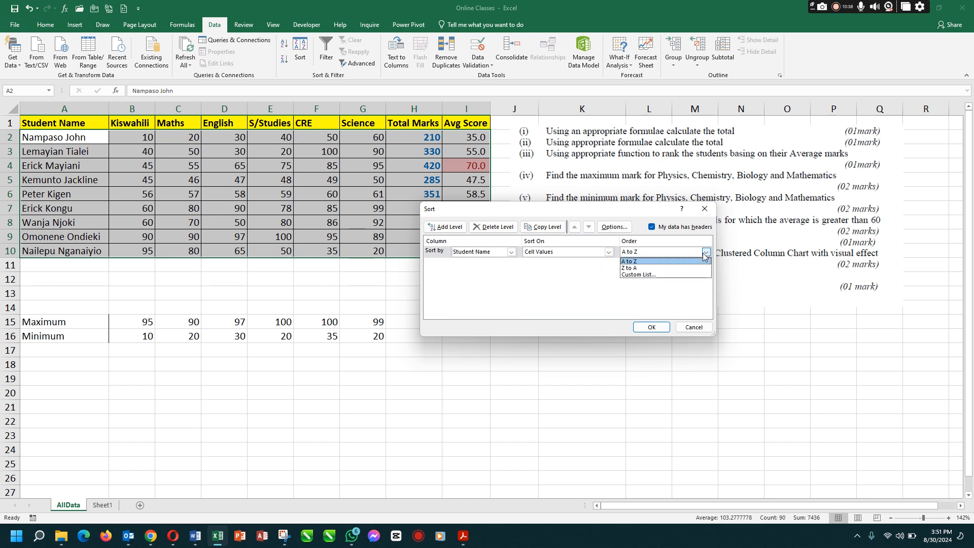
pyautogui.click(634, 271)
pyautogui.click(651, 327)
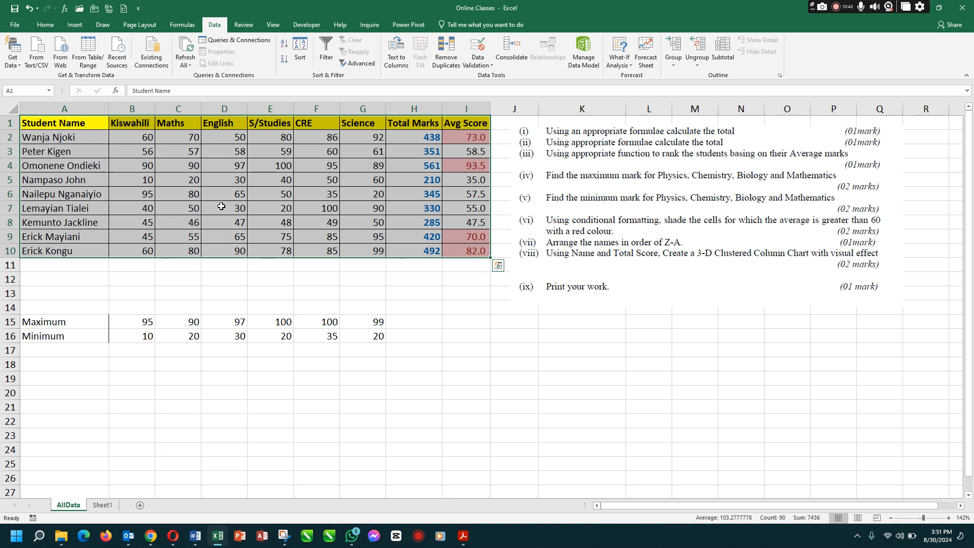
pyautogui.click(103, 173)
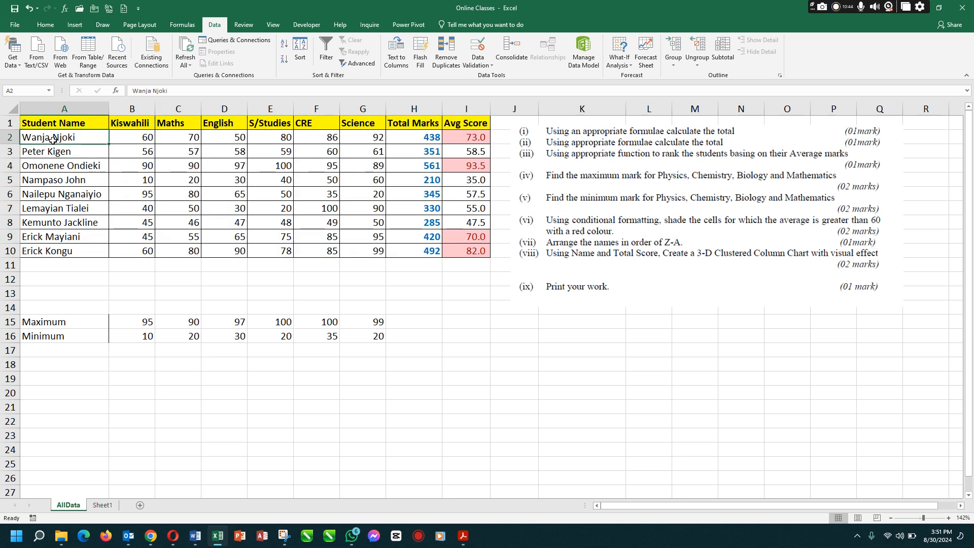
pyautogui.click(52, 249)
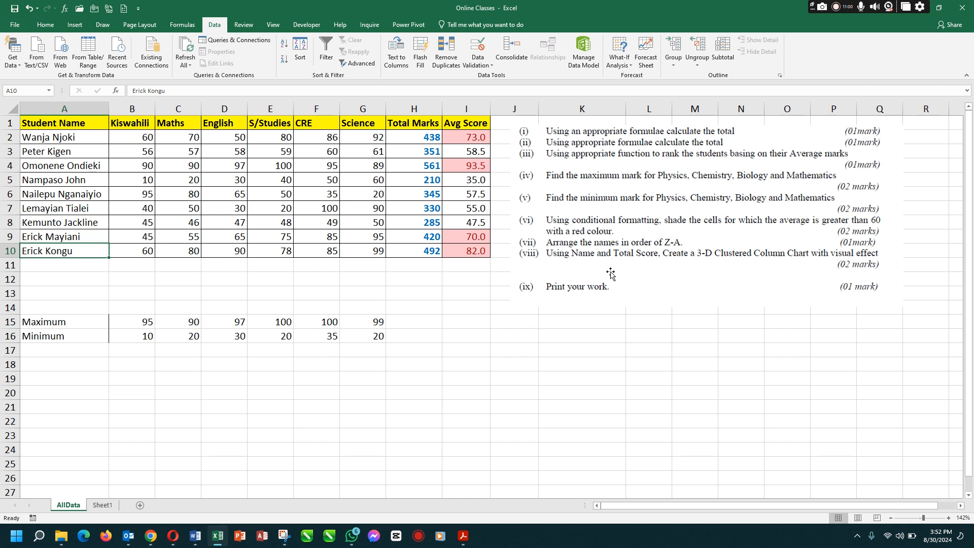
pyautogui.moveTo(405, 136); pyautogui.dragTo(422, 246)
pyautogui.moveTo(413, 137); pyautogui.dragTo(416, 251)
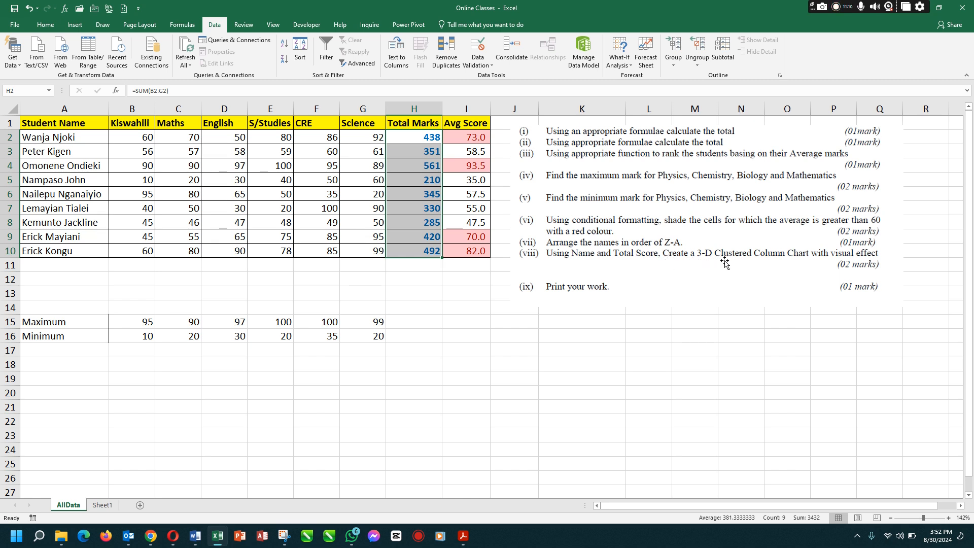
pyautogui.click(742, 294)
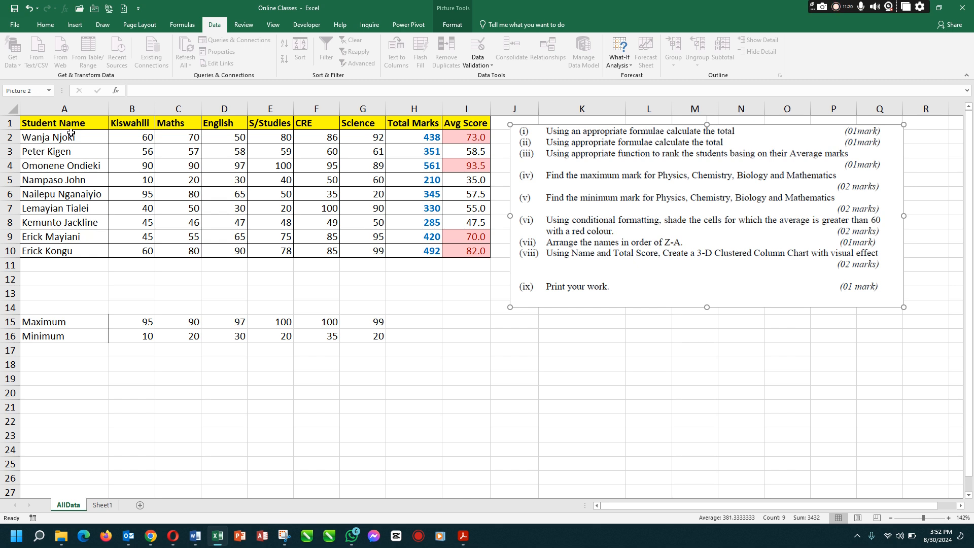
# Insert a 3-D Clustered Column chart from the Student Name and Total Marks columns, A1:A10 and H1:H10
pyautogui.moveTo(70, 125); pyautogui.dragTo(77, 251)
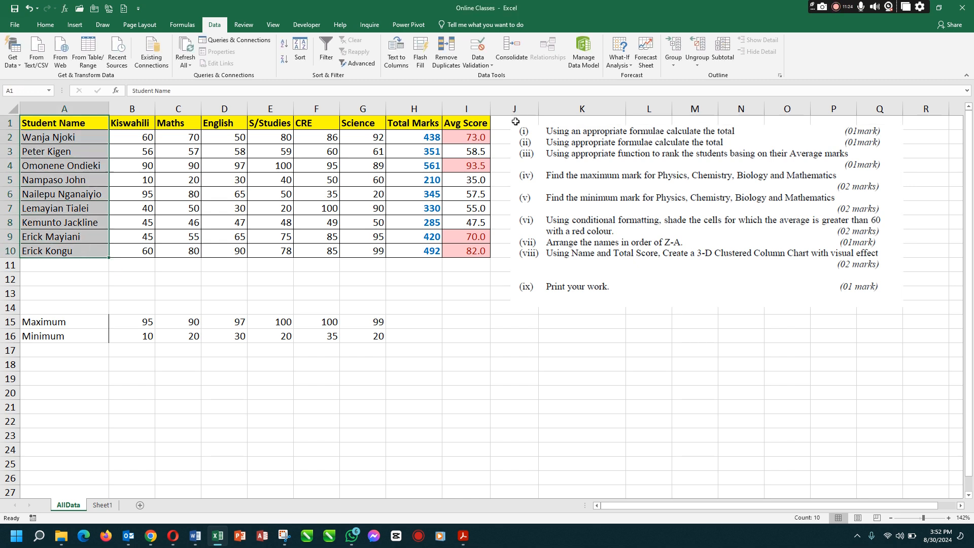
pyautogui.keyDown('ctrl'); pyautogui.moveTo(414, 123); pyautogui.dragTo(424, 250); pyautogui.keyUp('ctrl')
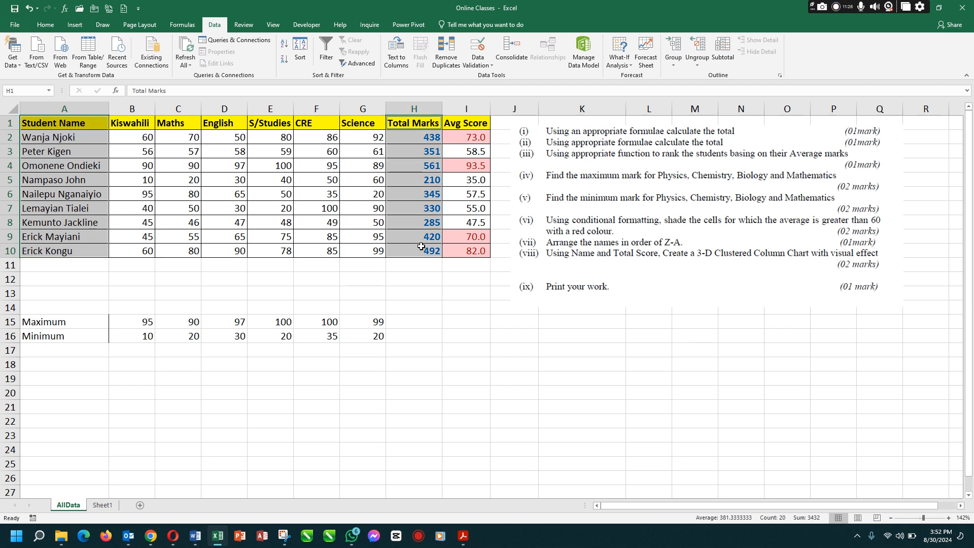
pyautogui.click(72, 22)
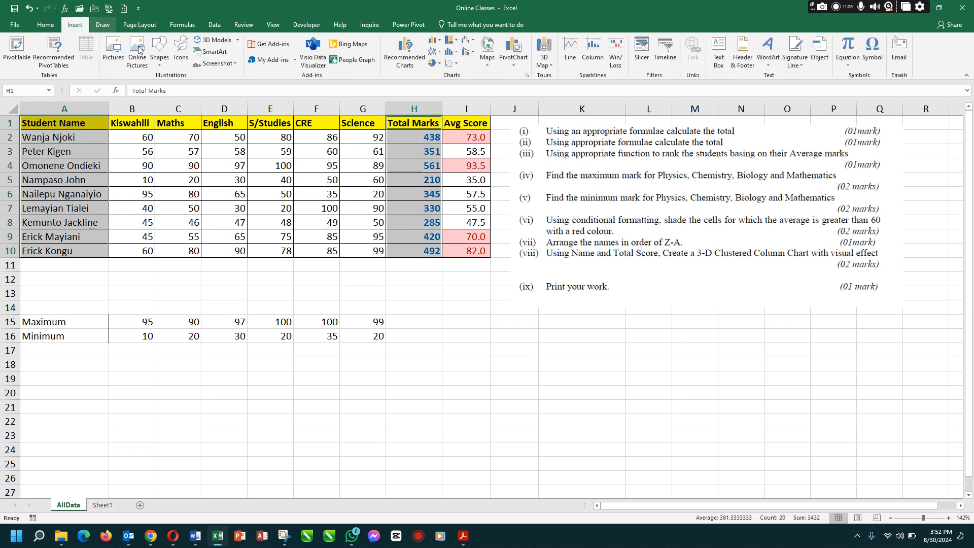
pyautogui.click(433, 40)
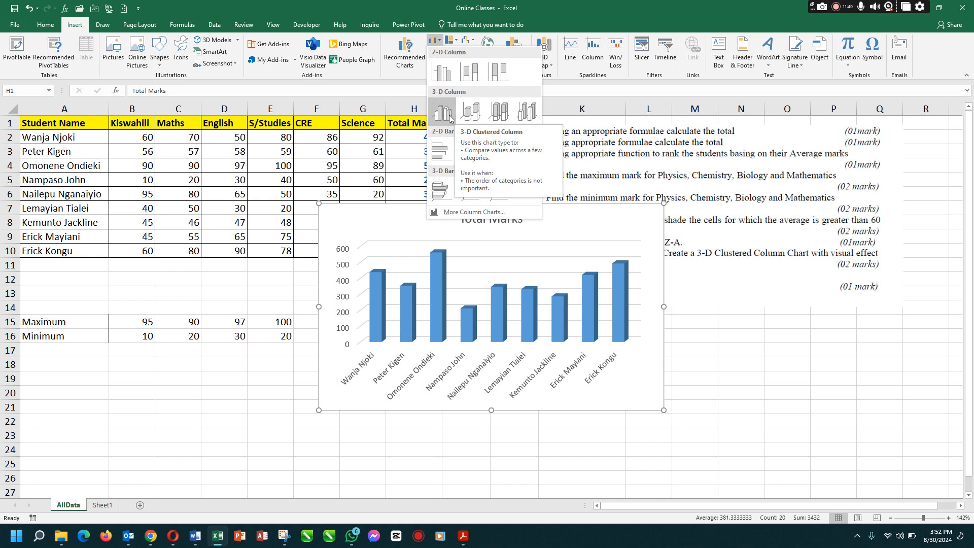
pyautogui.click(450, 118)
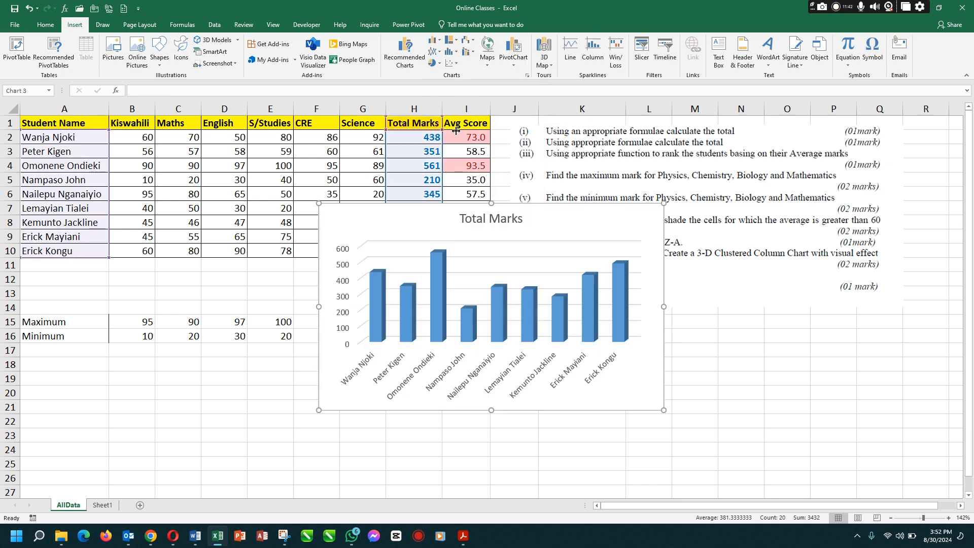
# Enlarge the Total Marks chart slightly and move it below the Minimum row, starting at row 18
pyautogui.moveTo(664, 410); pyautogui.dragTo(712, 469)
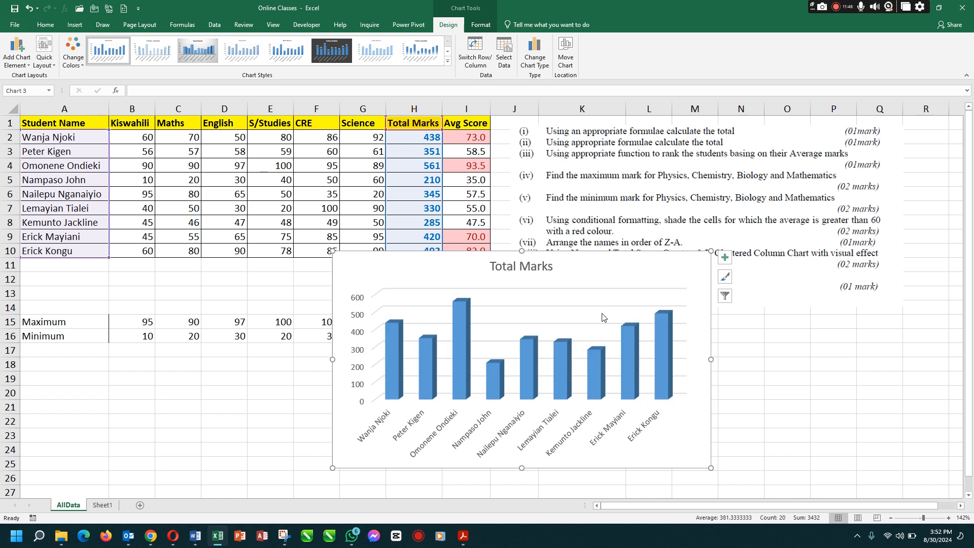
pyautogui.moveTo(539, 295); pyautogui.dragTo(279, 407)
pyautogui.scroll(-4, 417, 322)
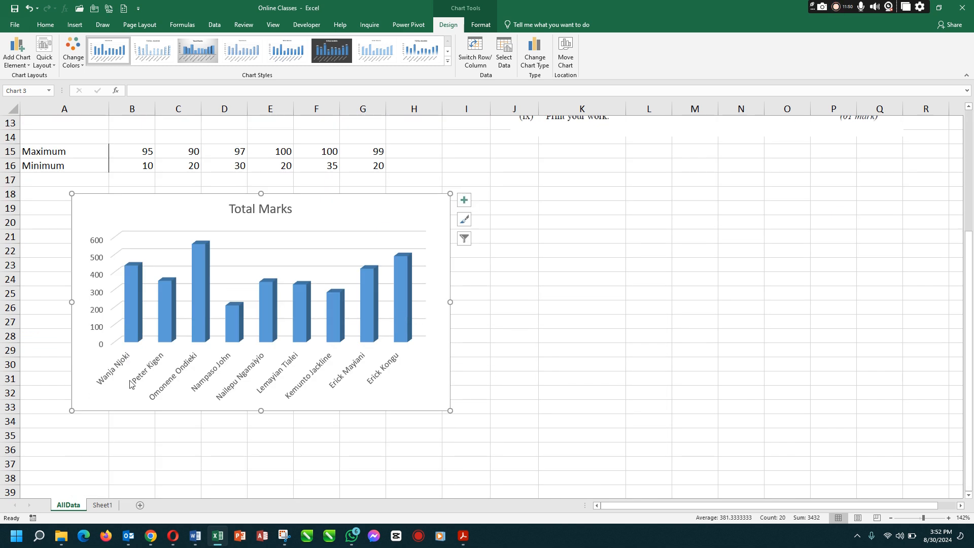
pyautogui.click(504, 337)
# Save the workbook with the completed table and chart
pyautogui.scroll(2, 434, 254)
pyautogui.scroll(2, 434, 254)
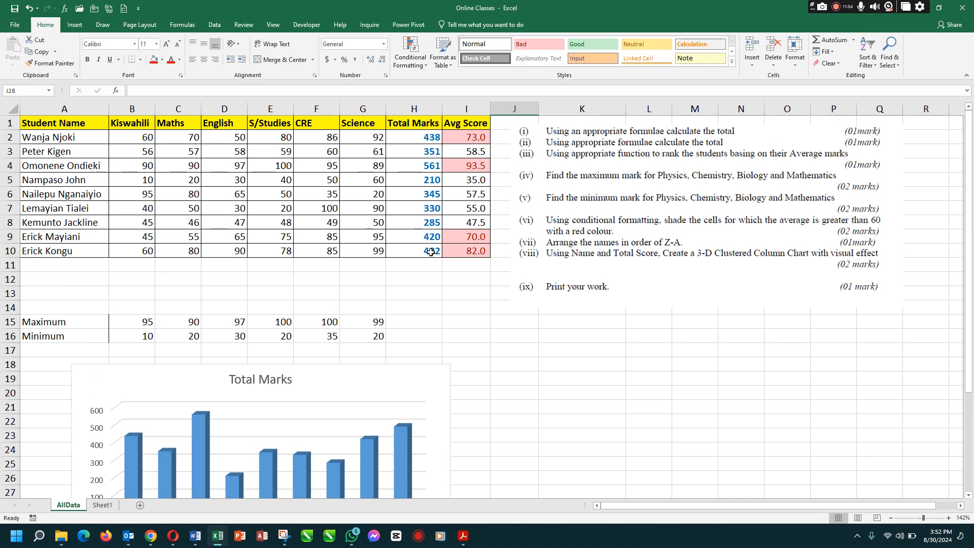
pyautogui.click(14, 8)
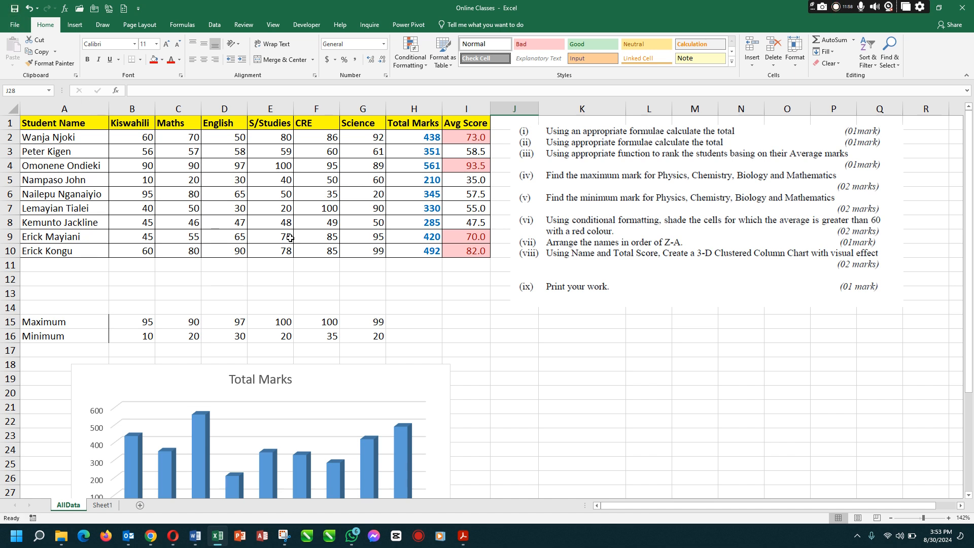